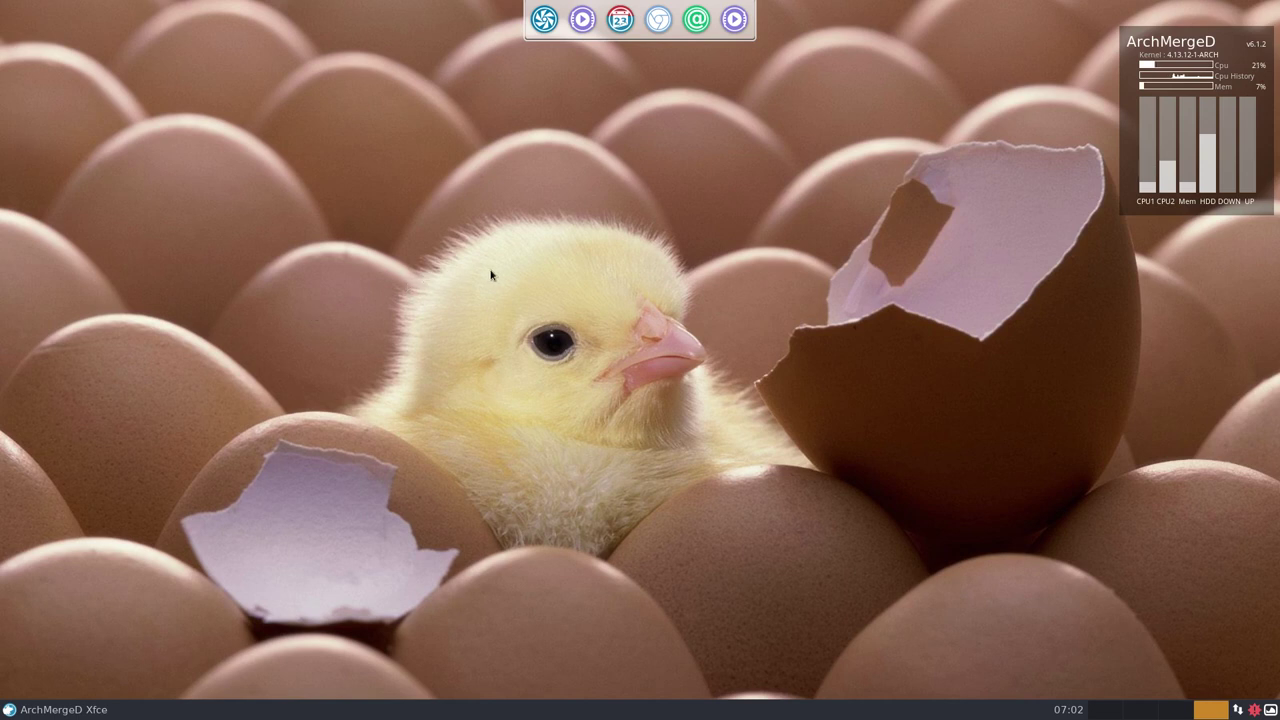
- Close the system-info terminal and set Variety's rainy 'YOU ARE FREE' street scene as wallpaper
key("super+Return")
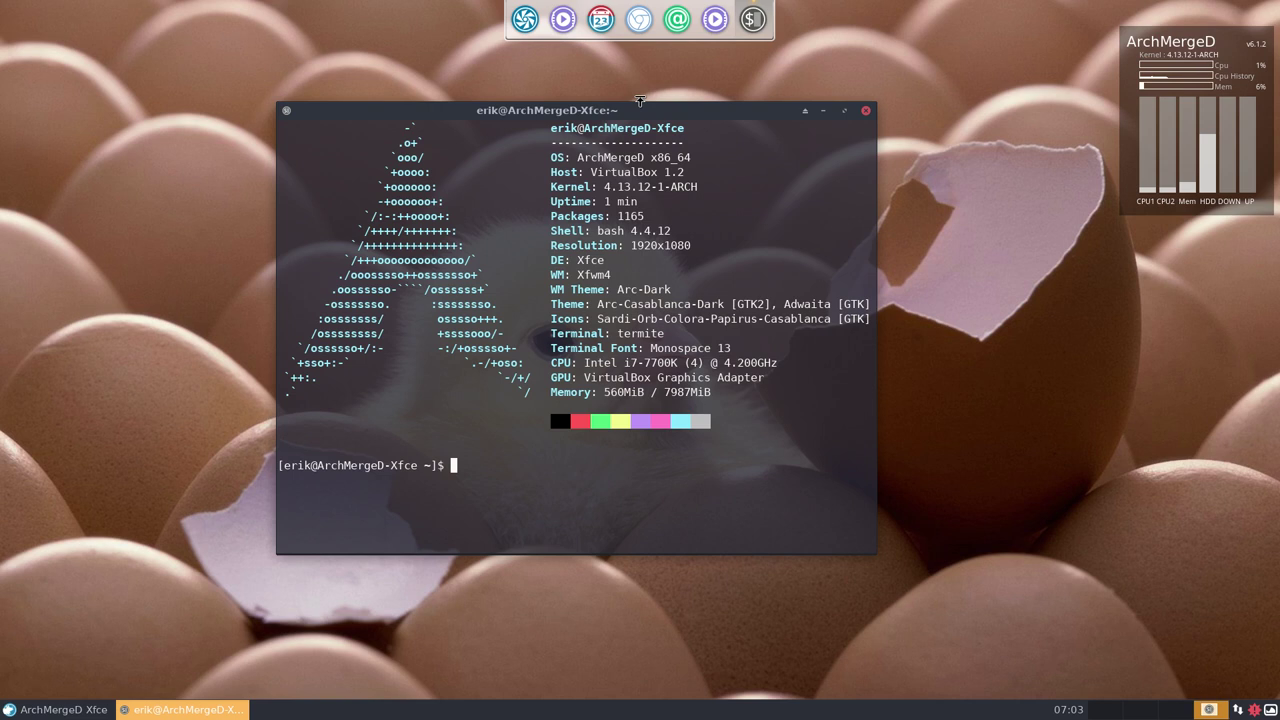
left_click(866, 111)
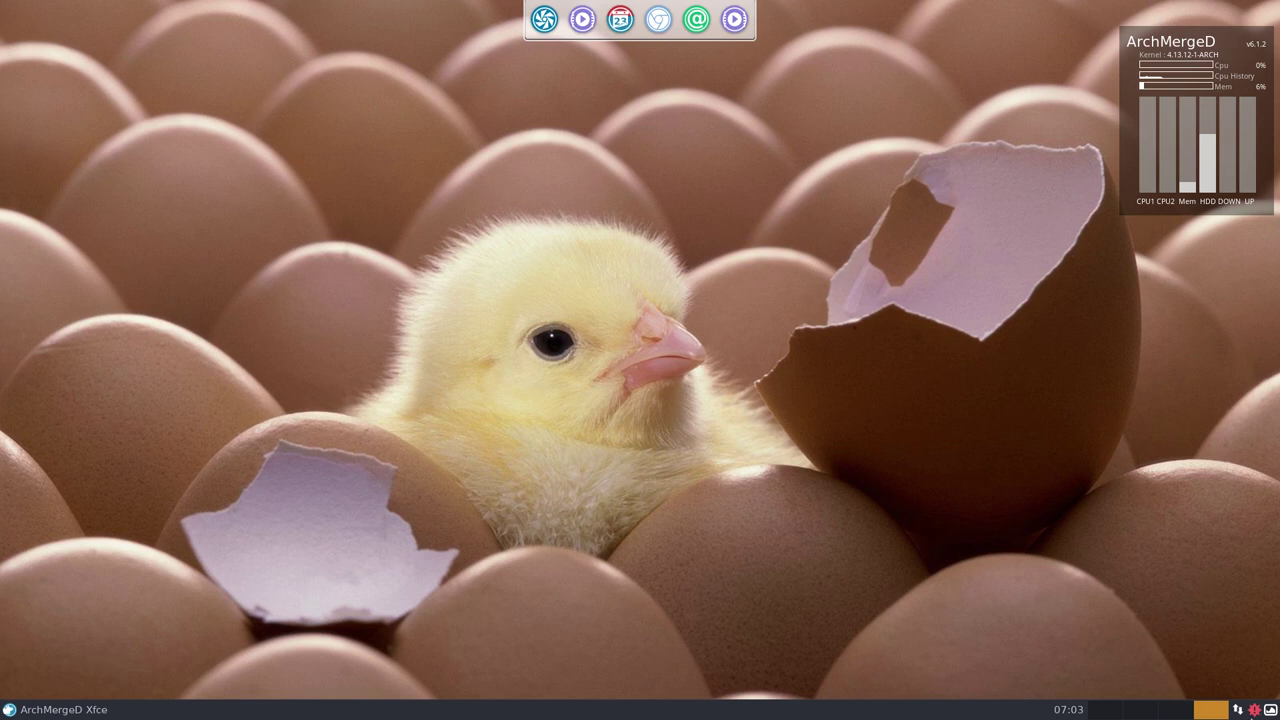
left_click(1270, 709)
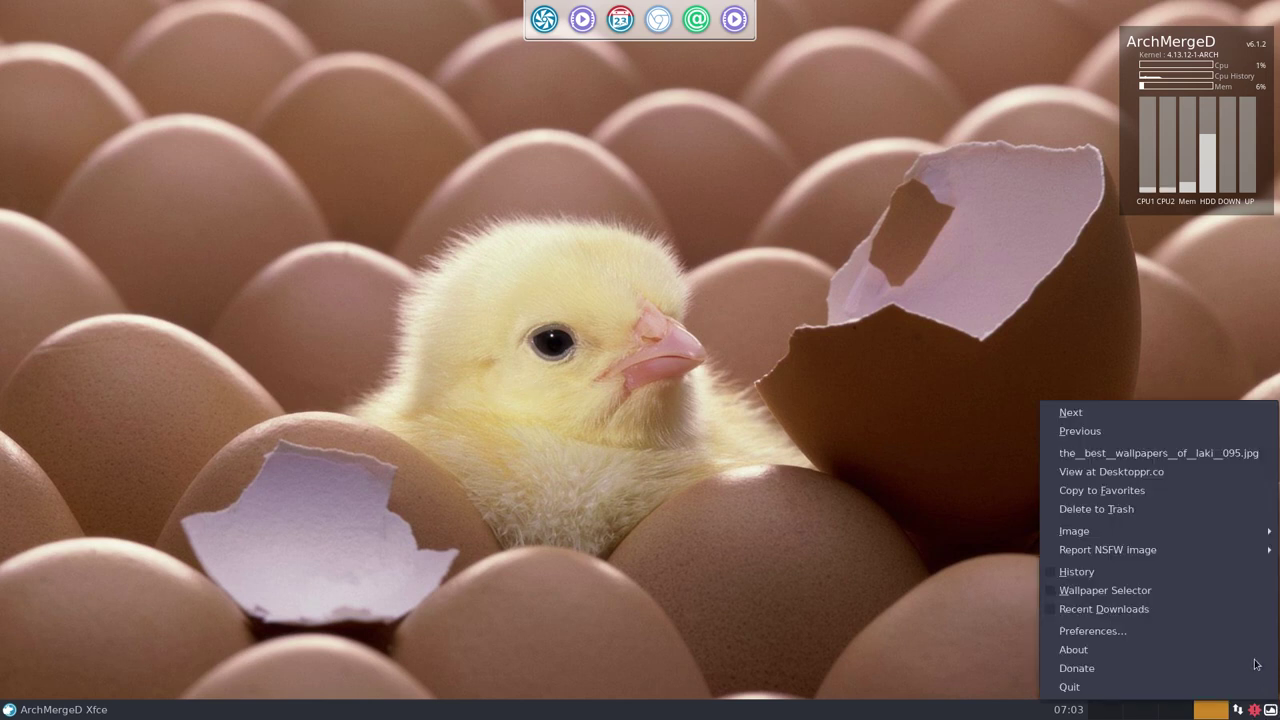
left_click(1093, 592)
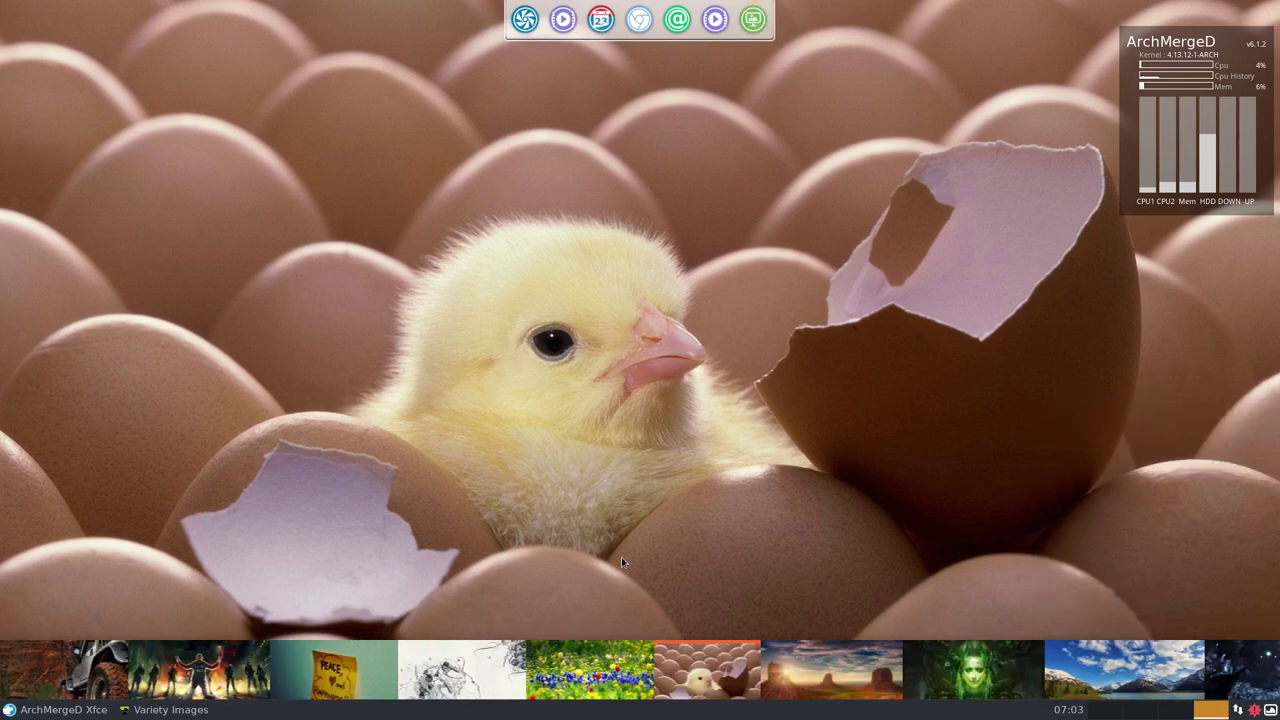
left_click(160, 668)
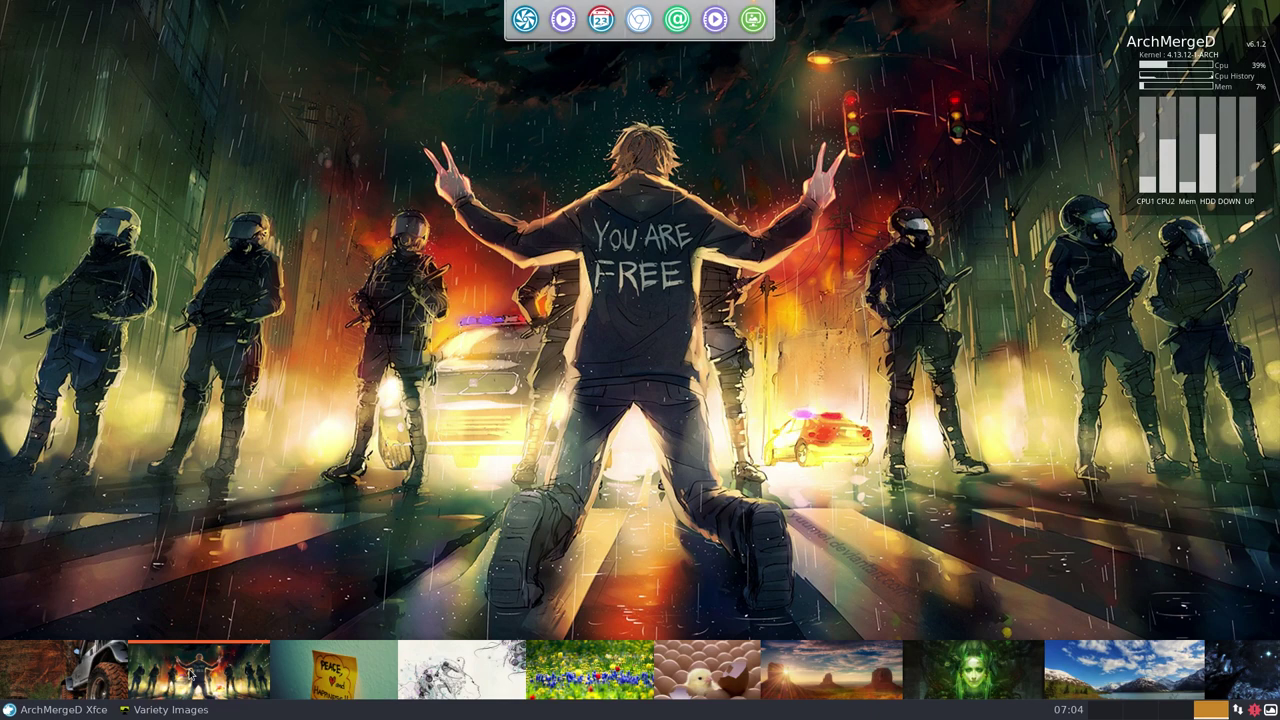
right_click(192, 670)
left_click(255, 657)
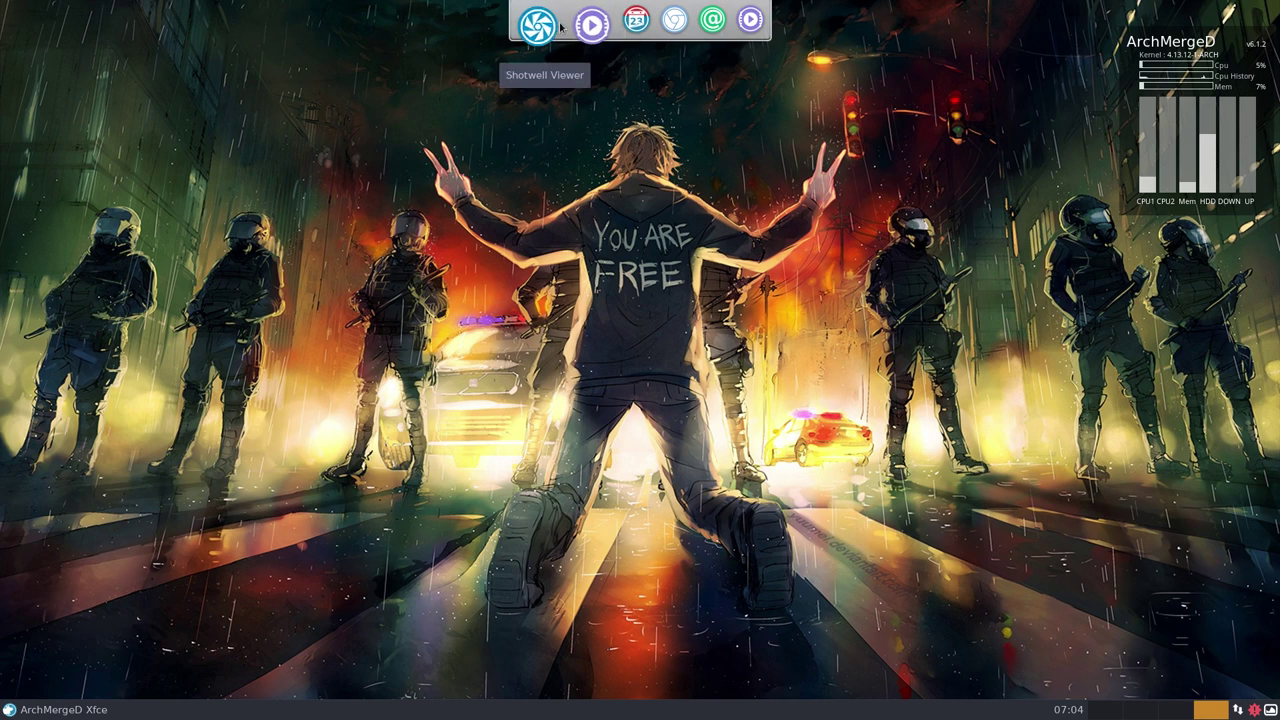
- Switch the Plank dock theme through korora, lukay_theme and cratos-lion to ceghap
right_click(553, 30, "ctrl")
left_click(603, 77)
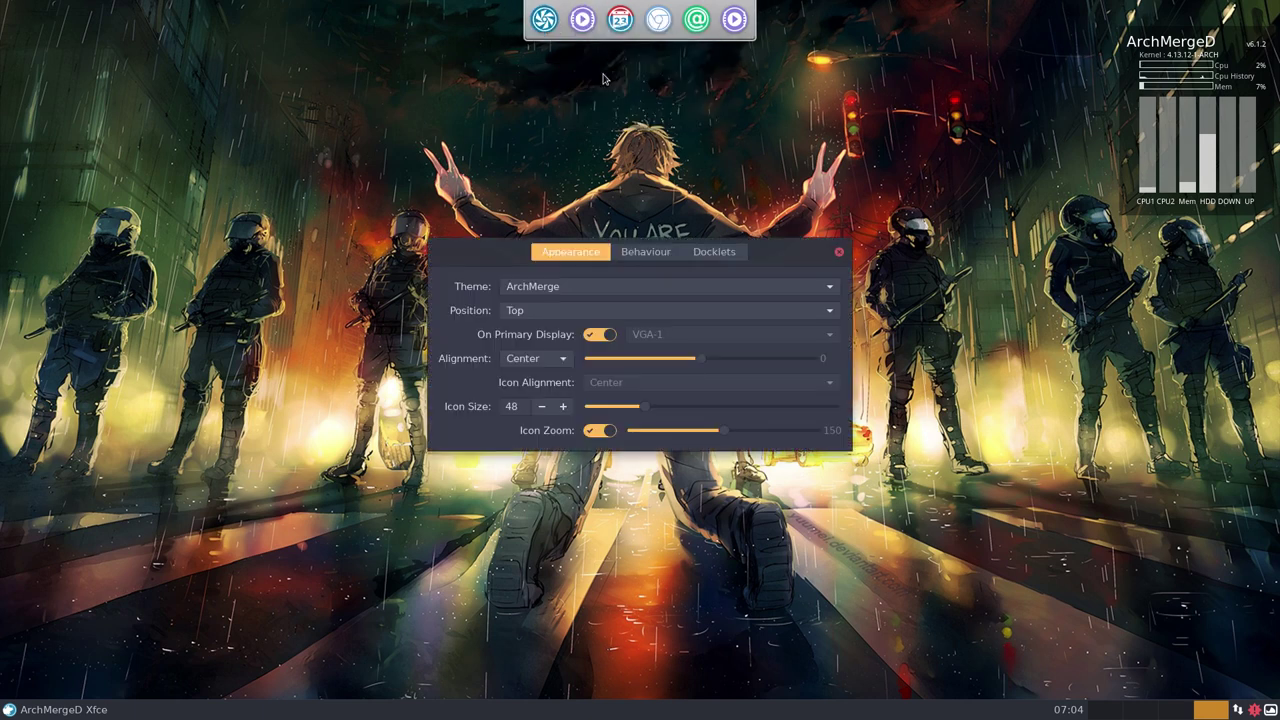
left_click(555, 288)
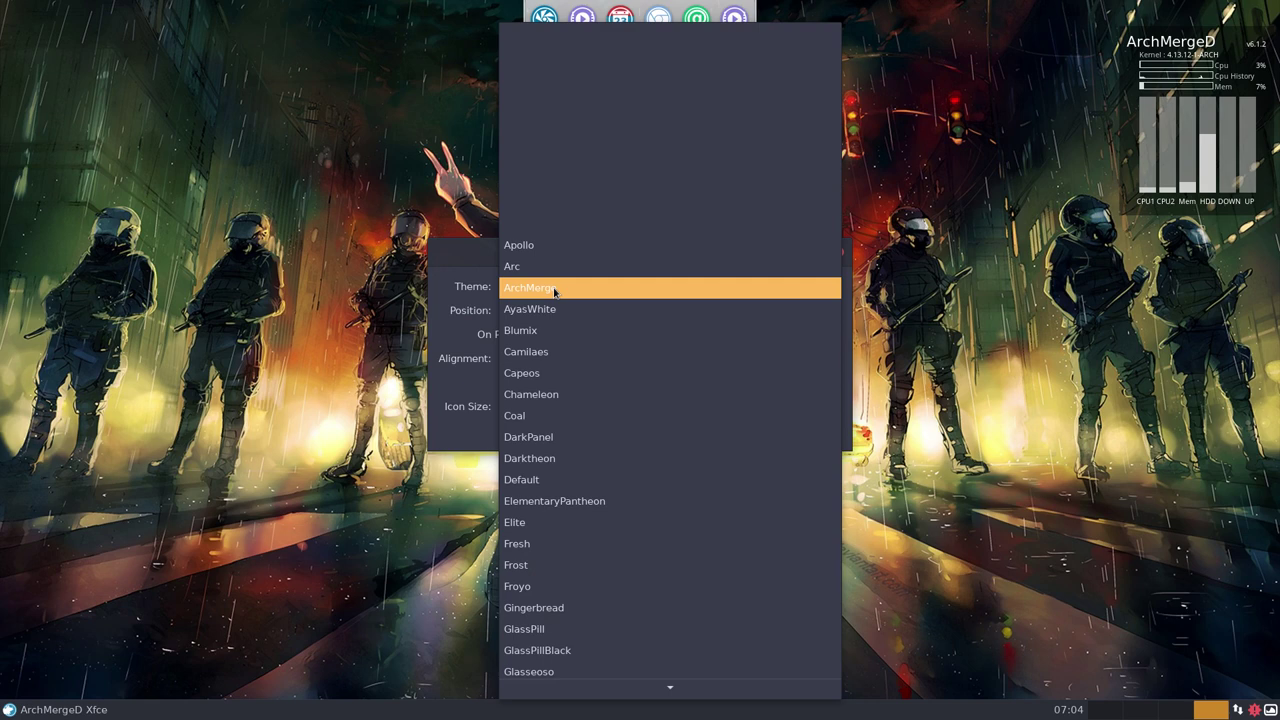
scroll(556, 310, "down", 12)
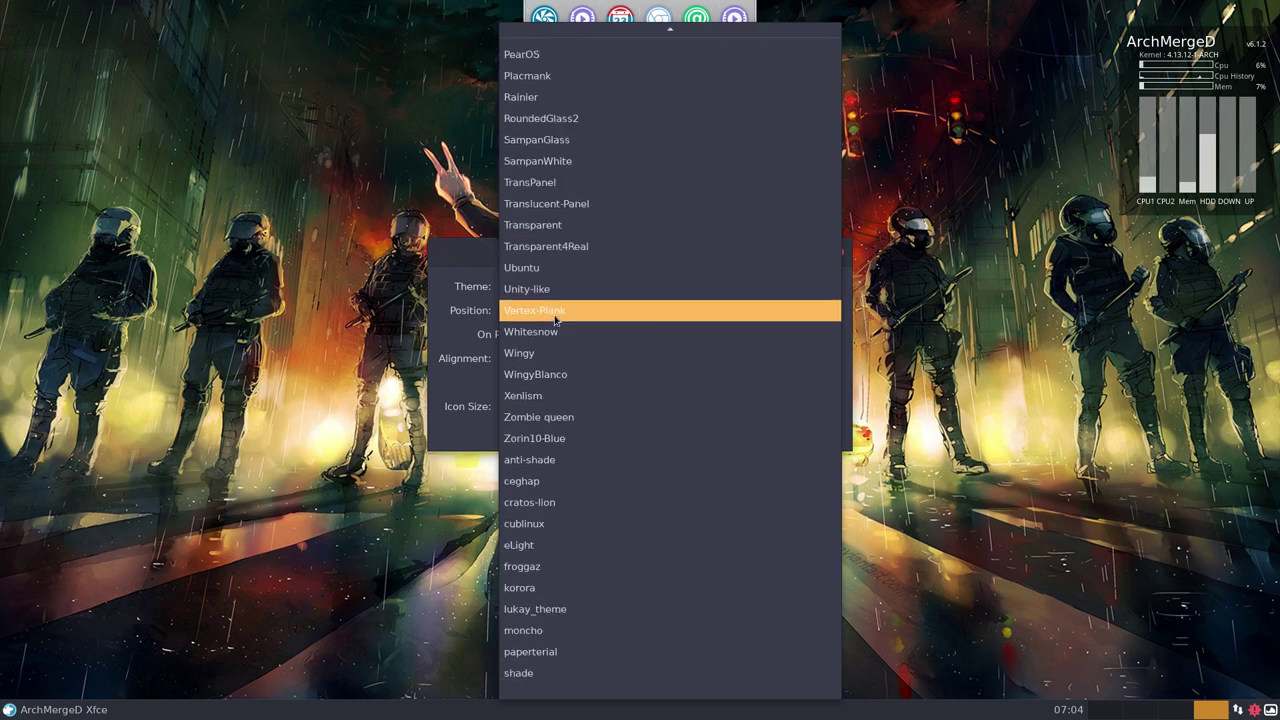
left_click(545, 566)
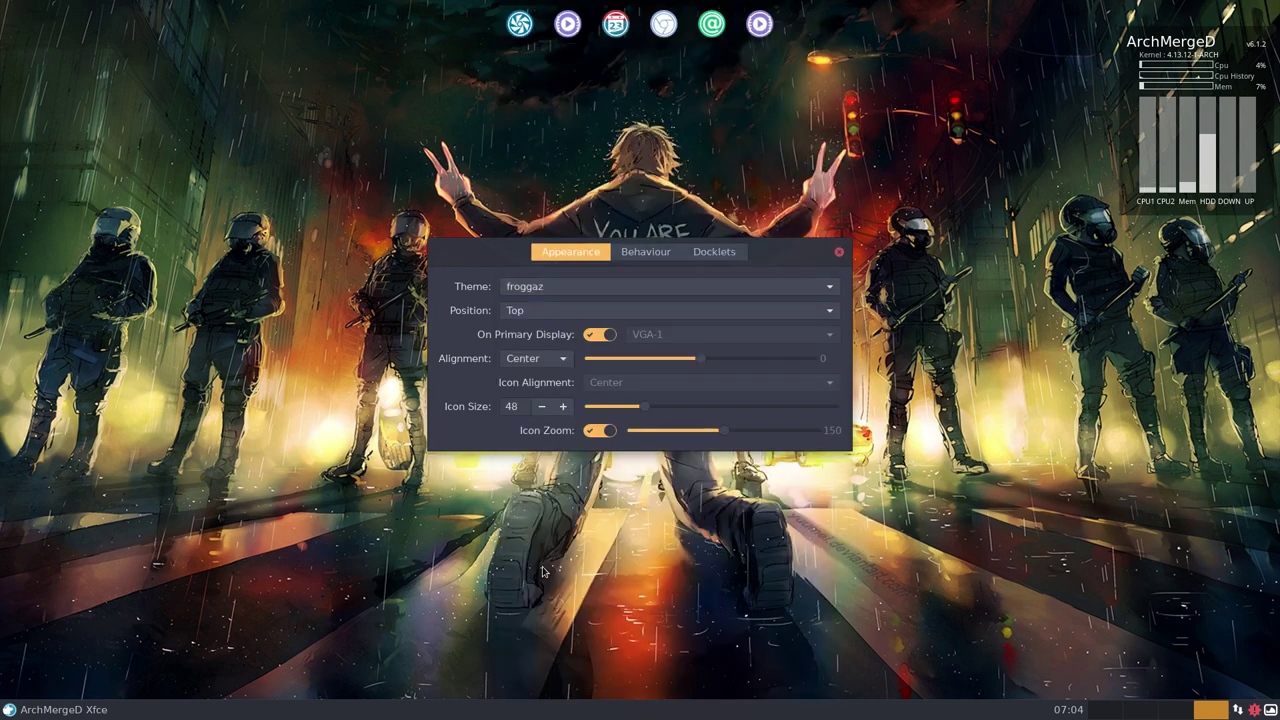
key("Down")
key("Down")
key("Down")
key("Down")
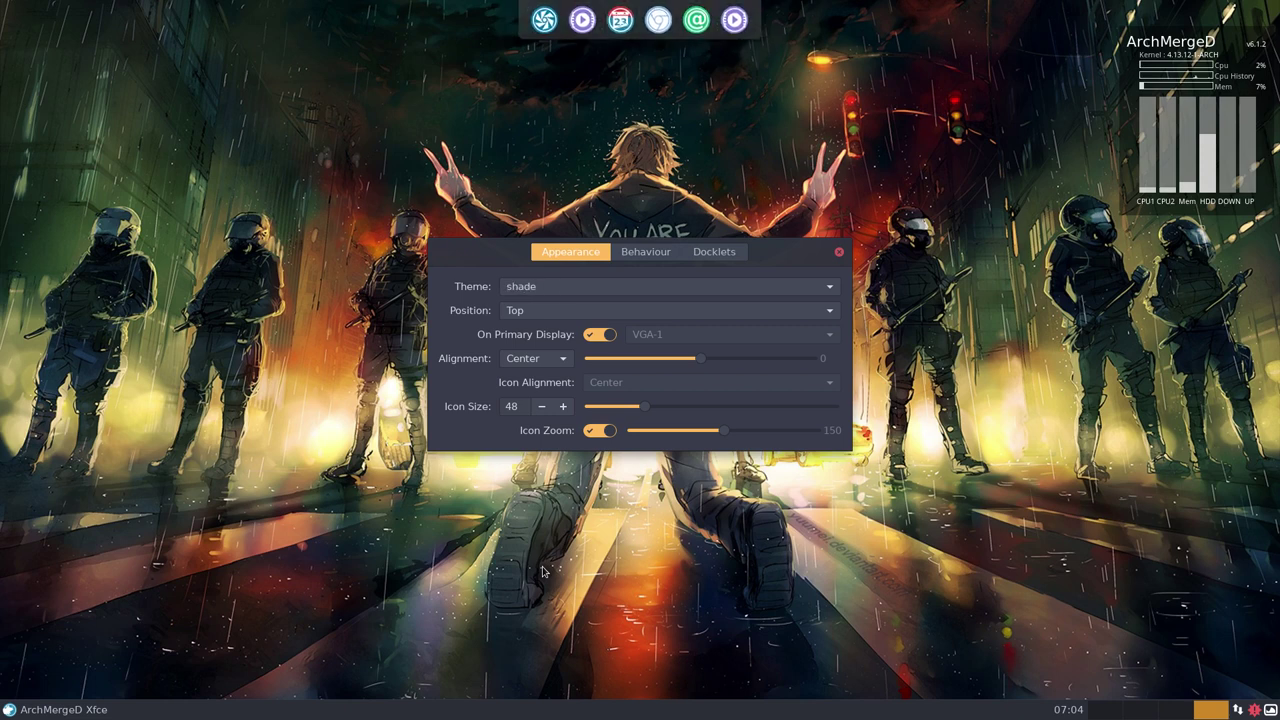
key("Down")
key("Down")
key("Down")
key("Down")
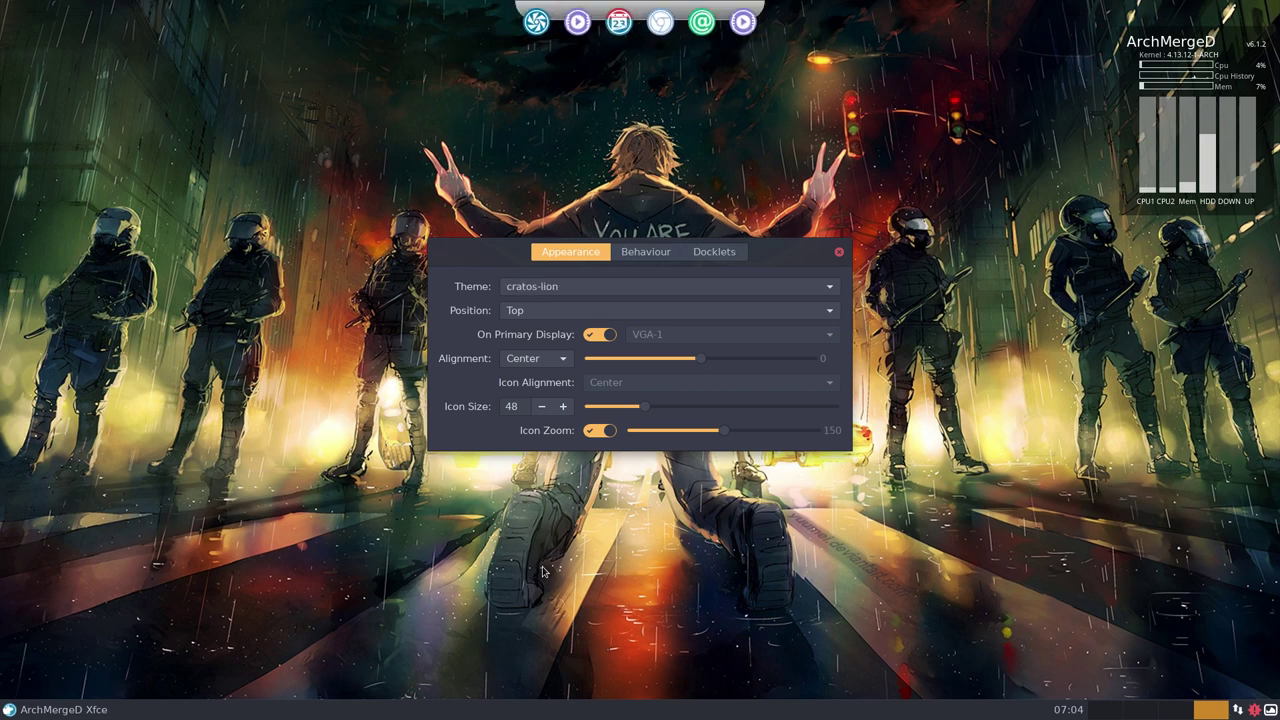
key("Down")
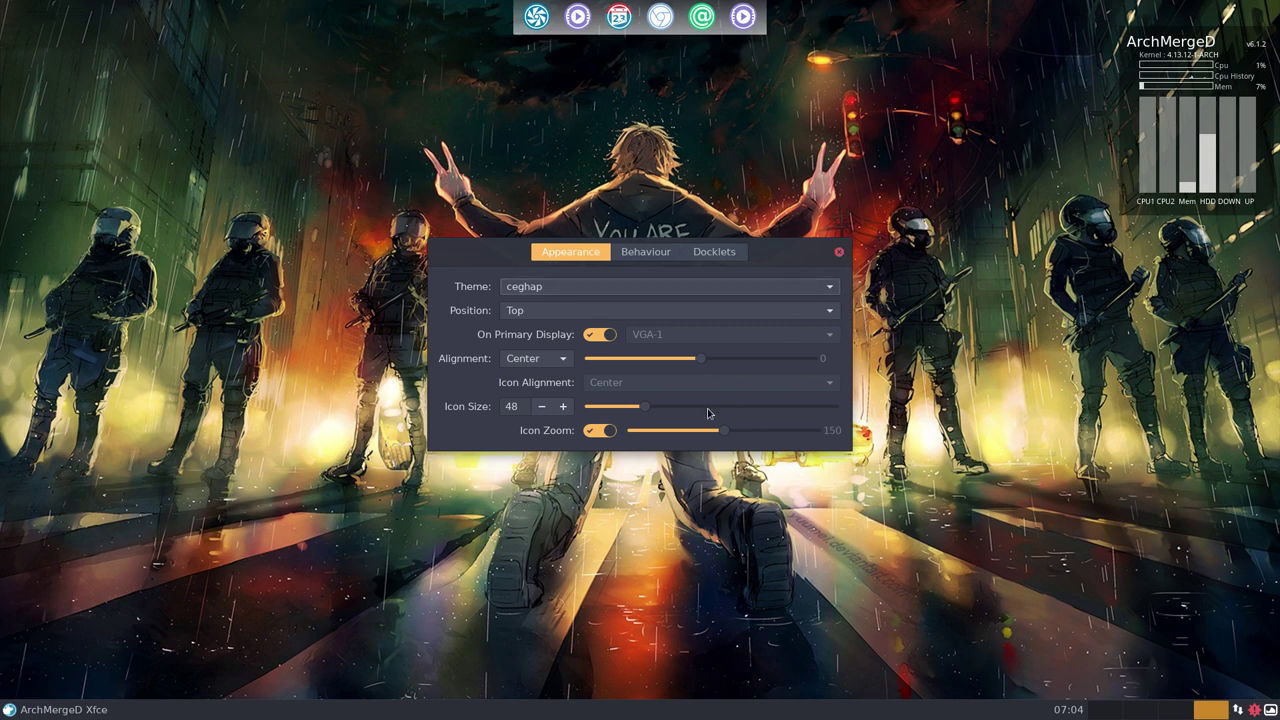
- Toggle dock icon zoom off and back on, then close Plank preferences
left_click(604, 431)
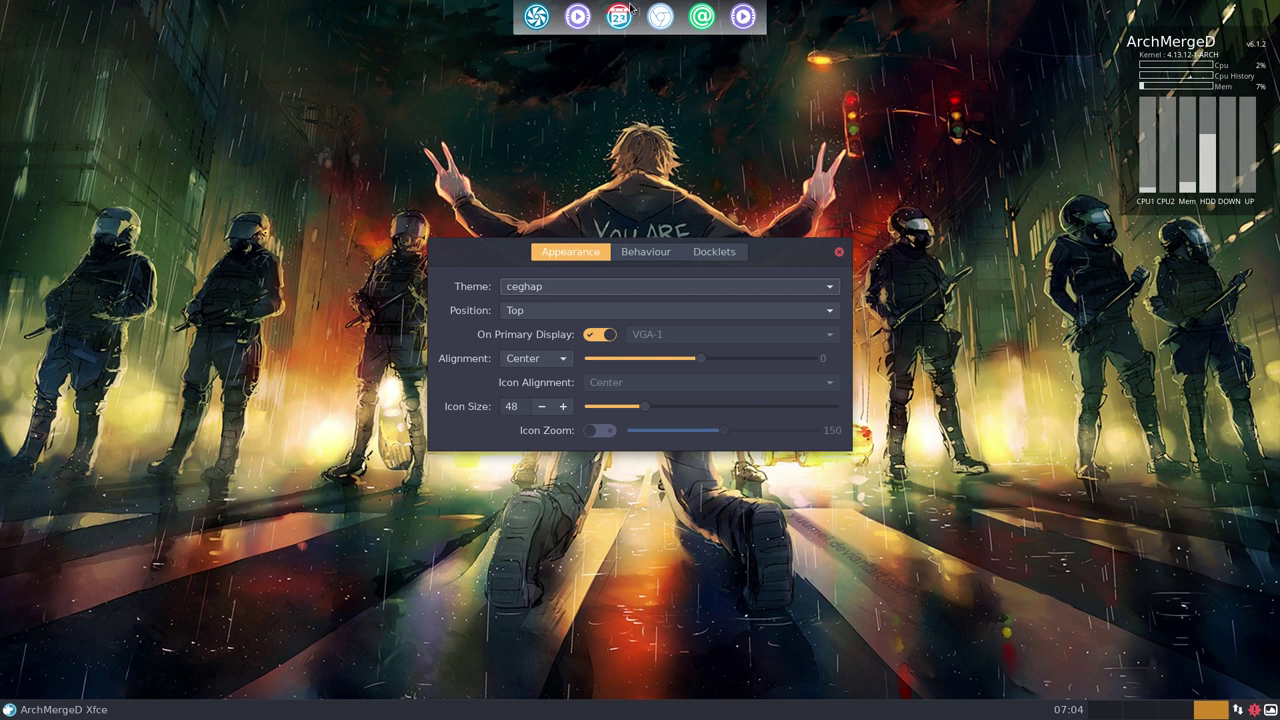
left_click(603, 431)
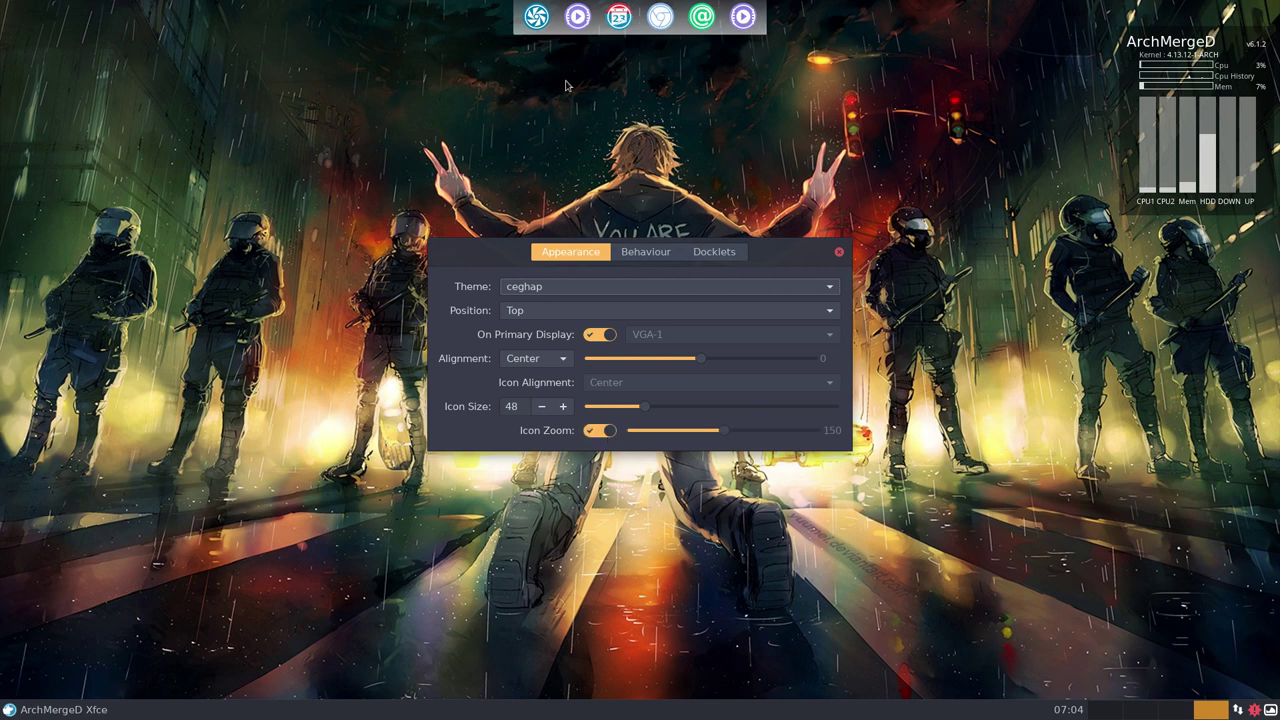
left_click(837, 253)
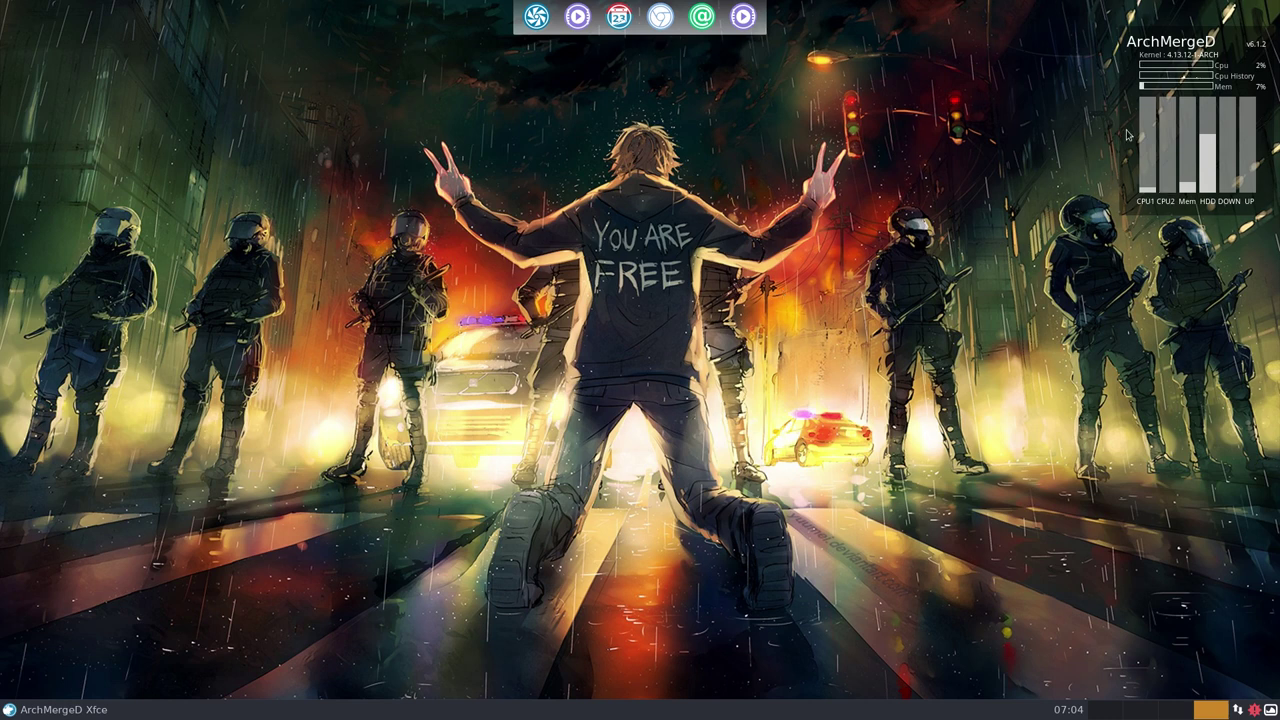
- Browse the applications menu's Office and All Applications categories
right_click(473, 294)
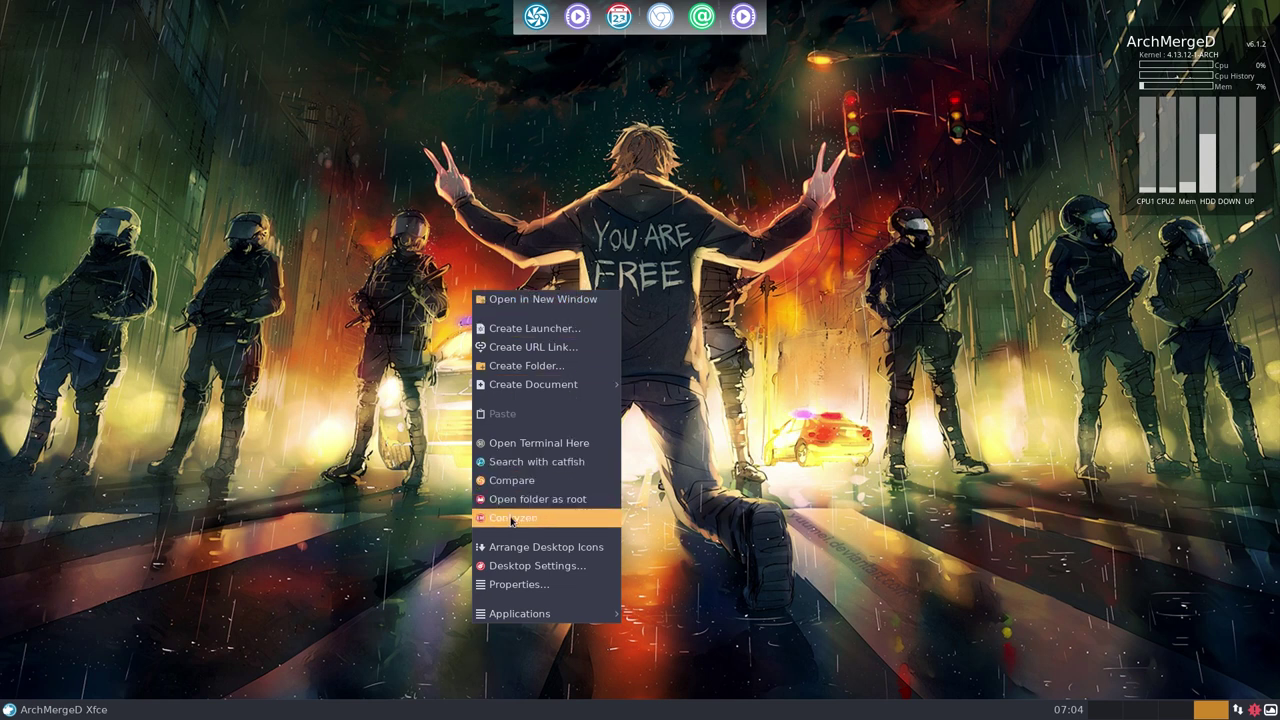
left_click(431, 267)
right_click(430, 263)
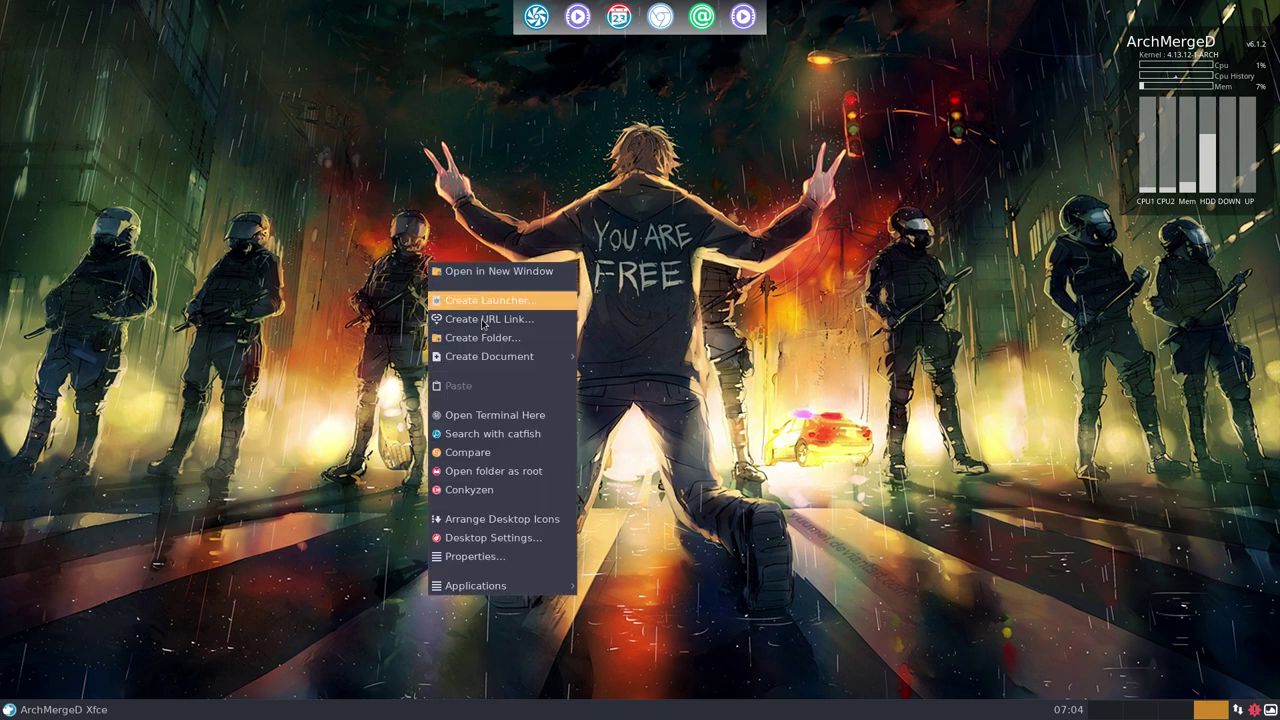
left_click(376, 501)
key("super")
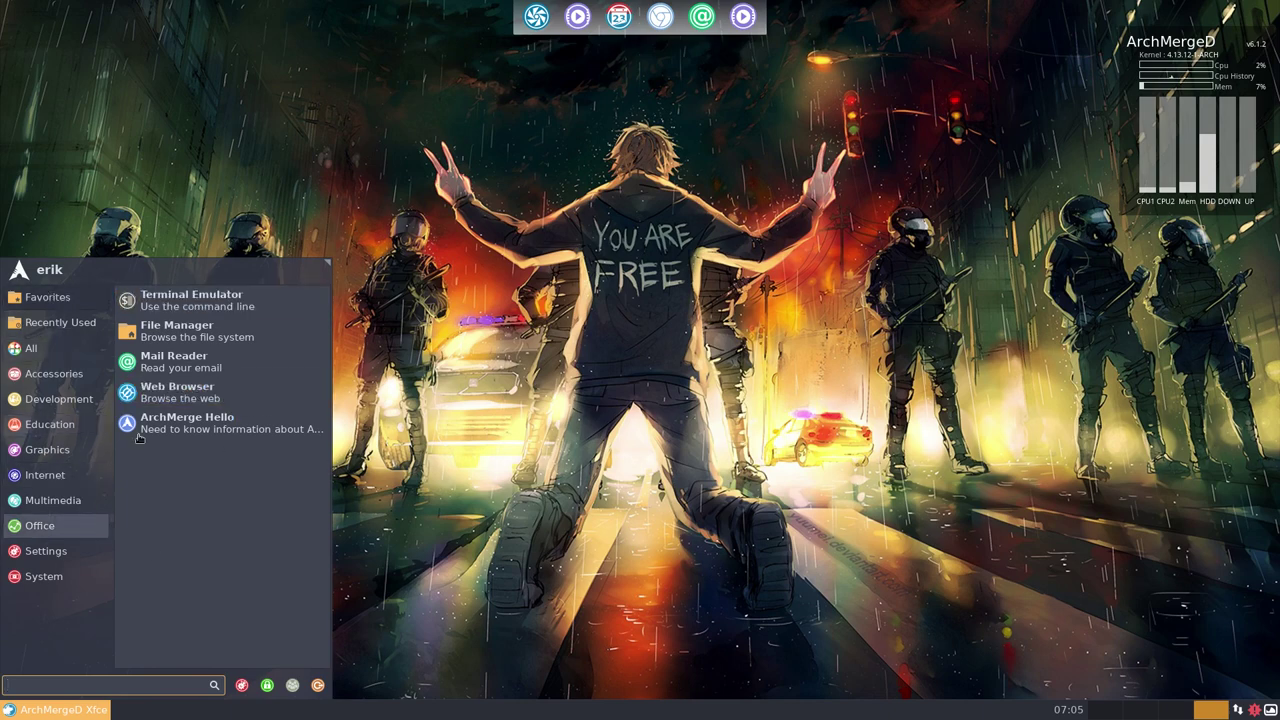
left_click(40, 525)
left_click(31, 348)
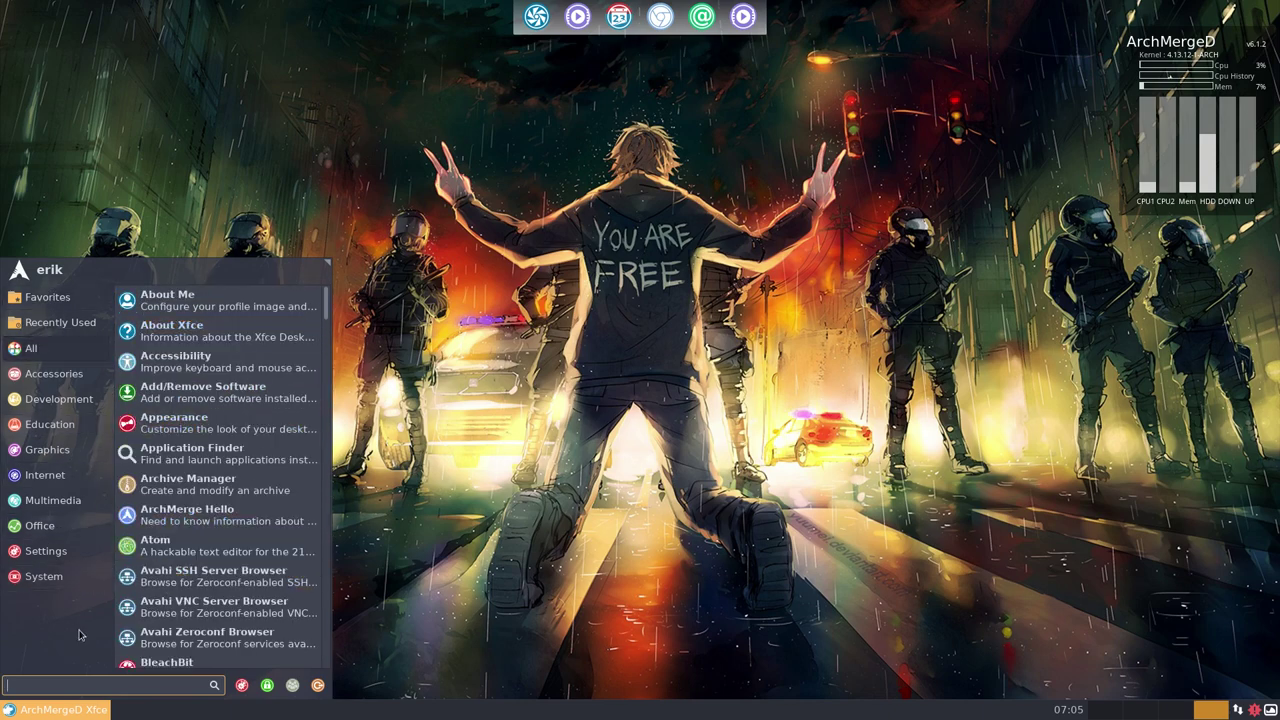
- Close the applications menu and launch the Conky Manager from the desktop menu
key("Escape")
right_click(424, 298)
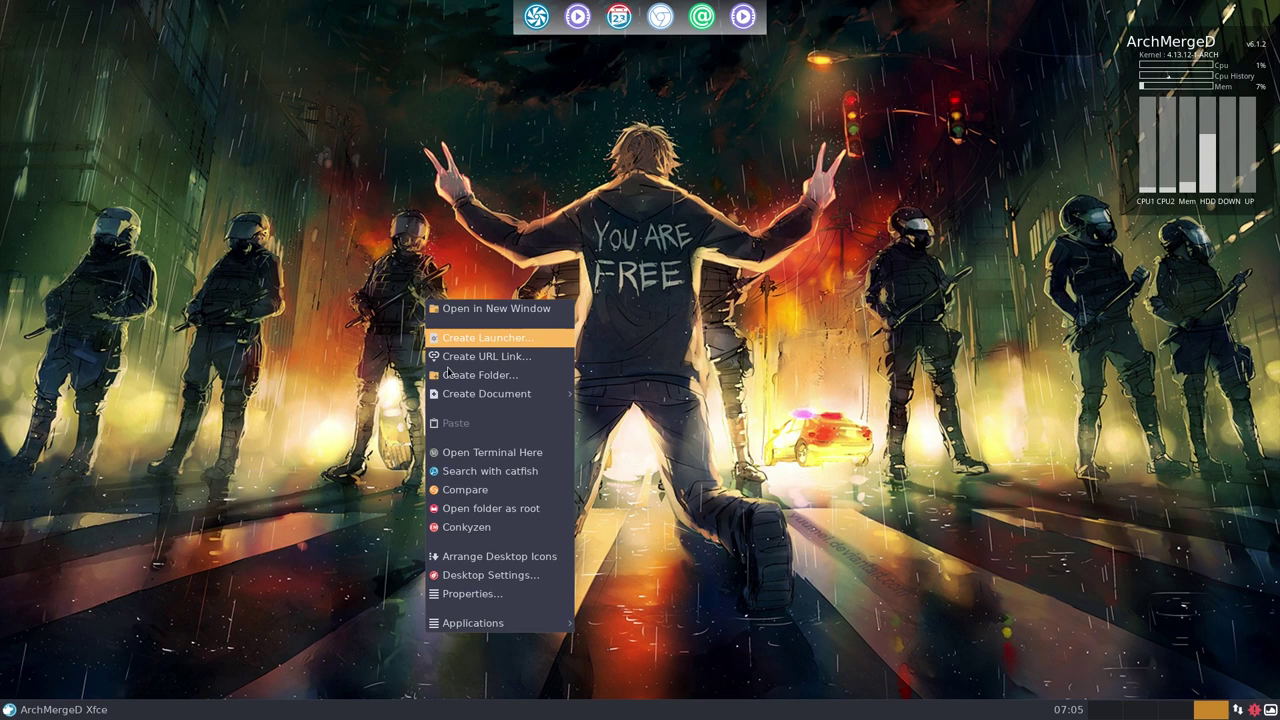
key("Escape")
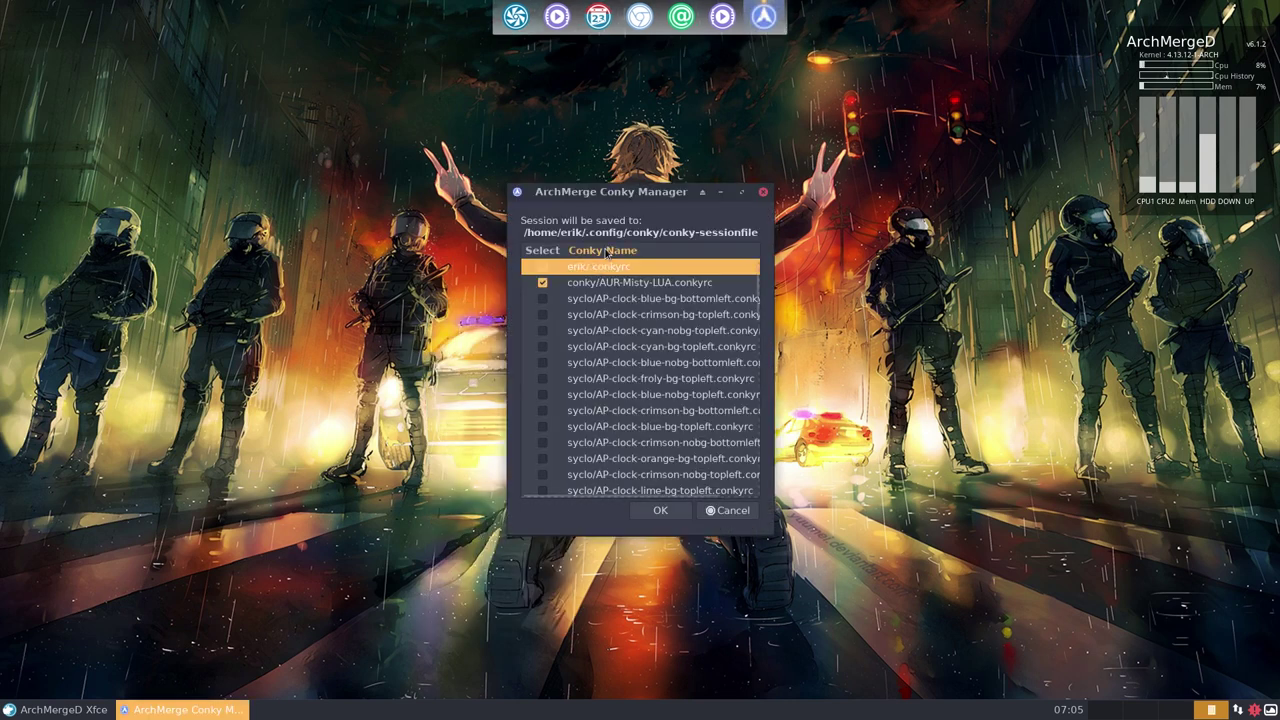
- Sort the conky list by name, tick informant/AP-inf-orange.conkyrc and apply it with OK
left_click(603, 252)
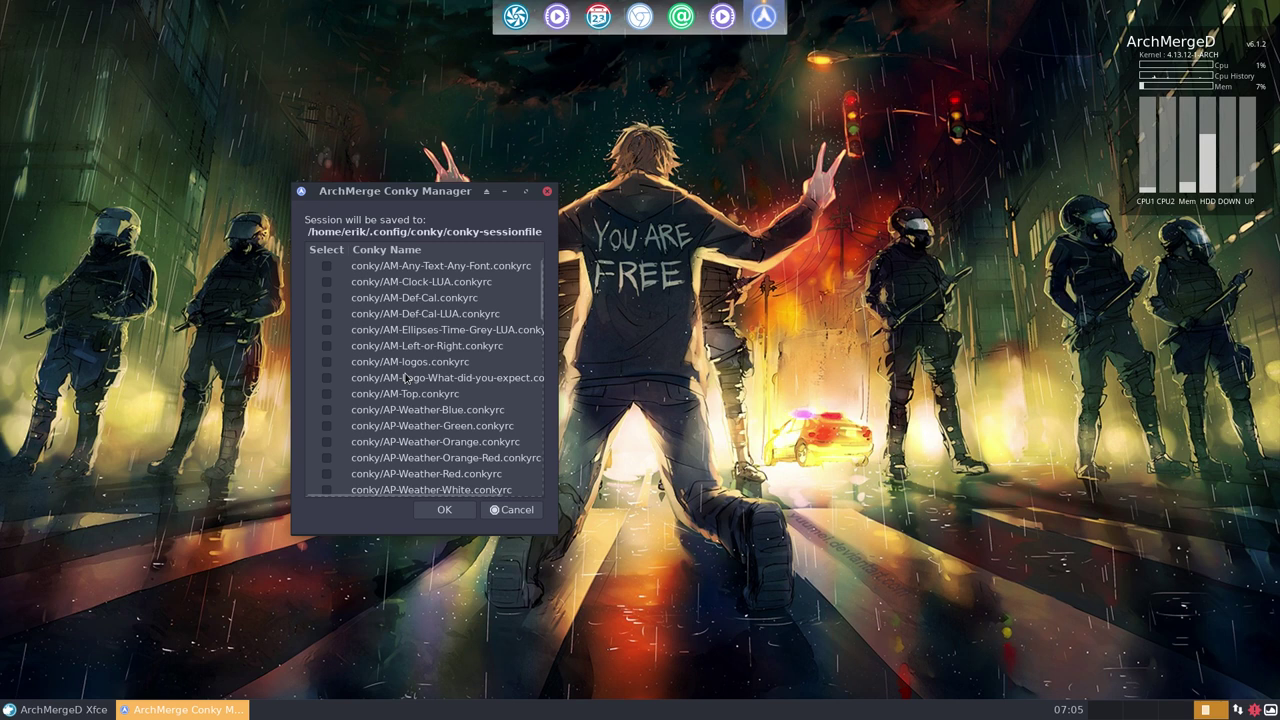
scroll(405, 377, "down", 3)
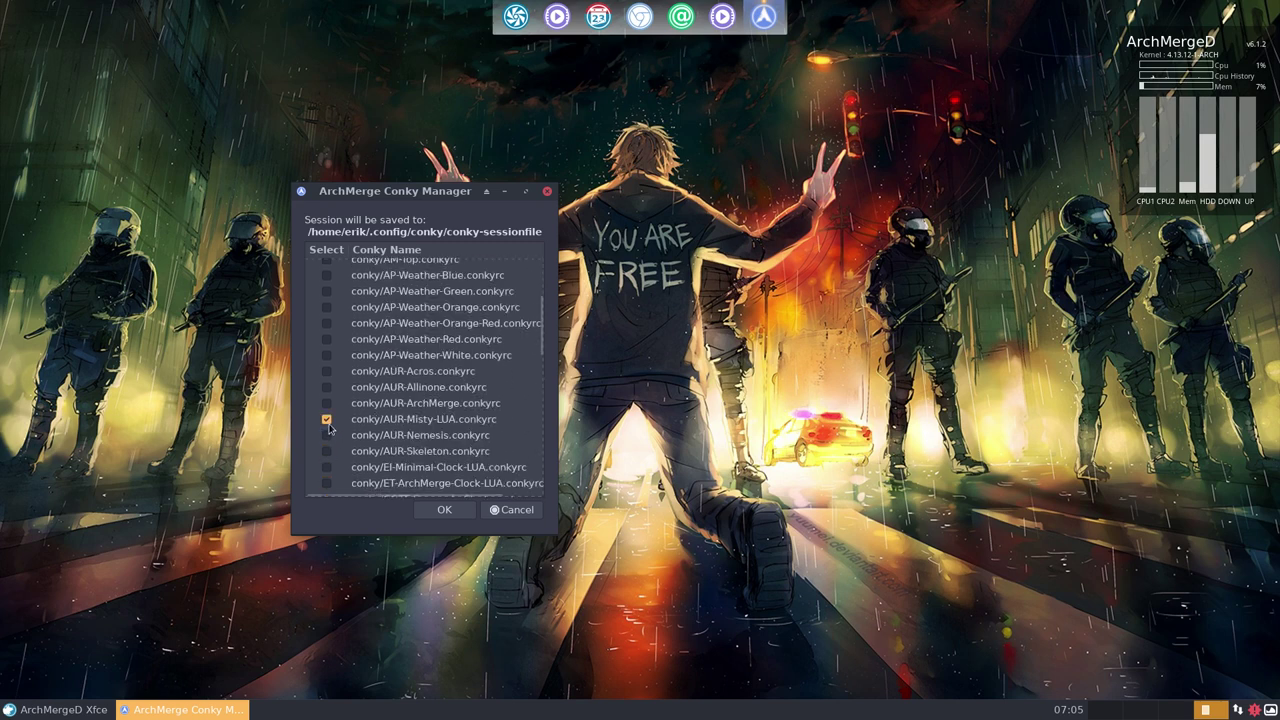
left_click(330, 425)
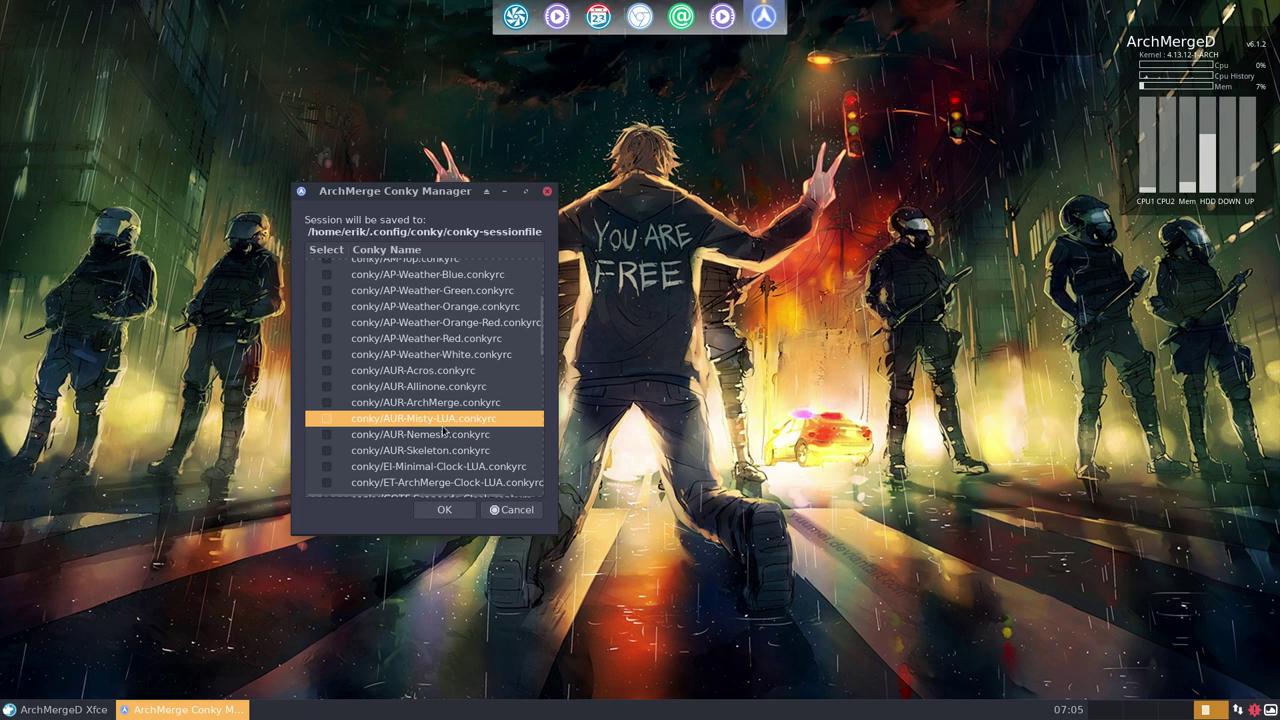
scroll(447, 431, "down", 3)
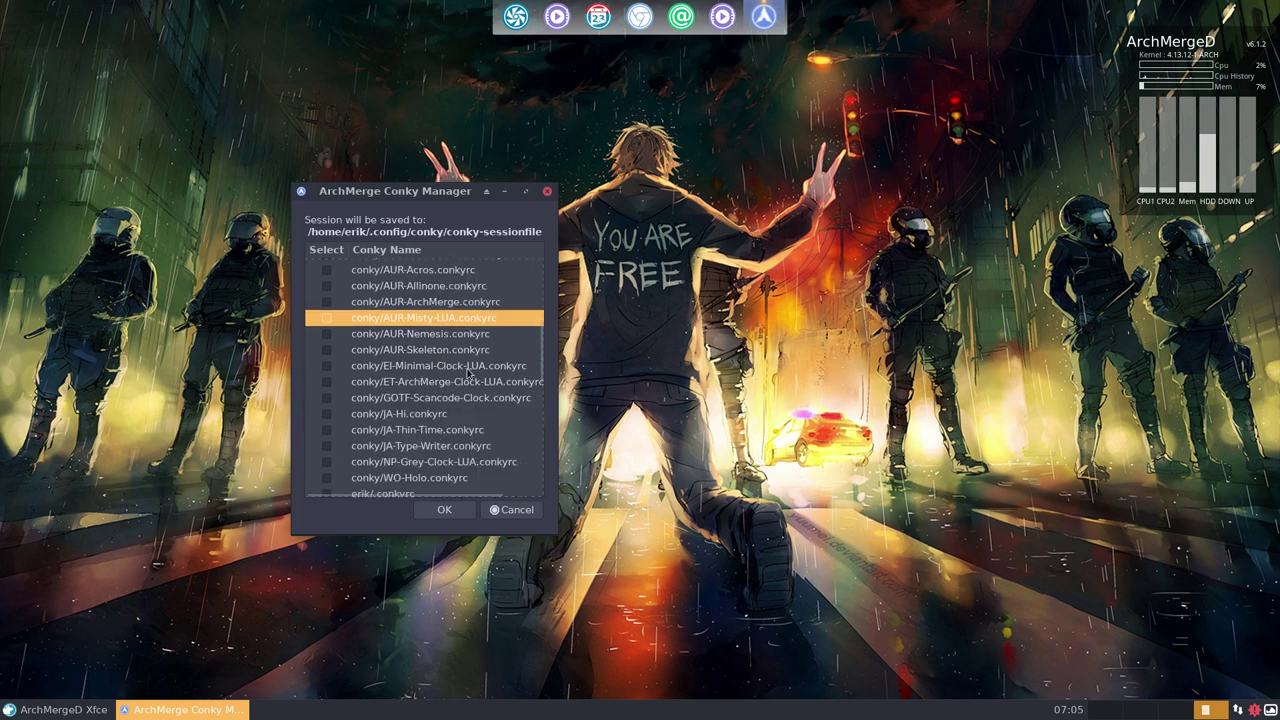
scroll(436, 456, "down", 3)
scroll(434, 456, "down", 3)
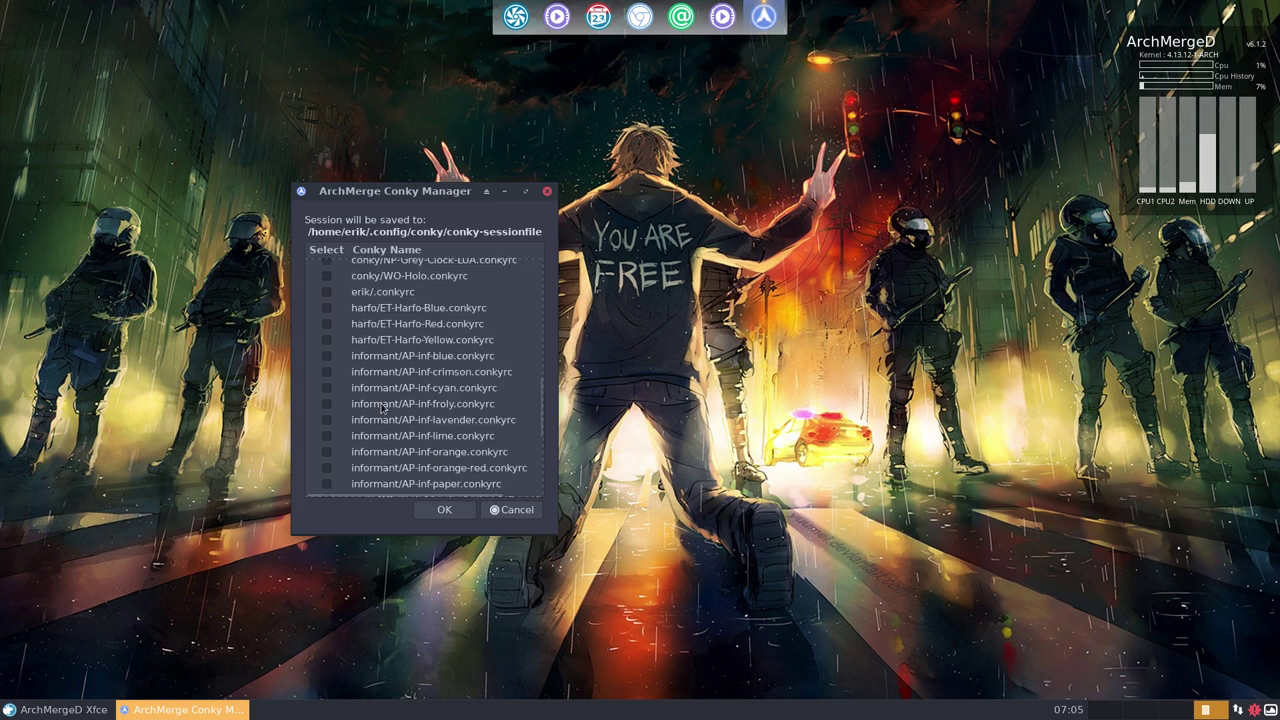
left_click(326, 452)
left_click(450, 511)
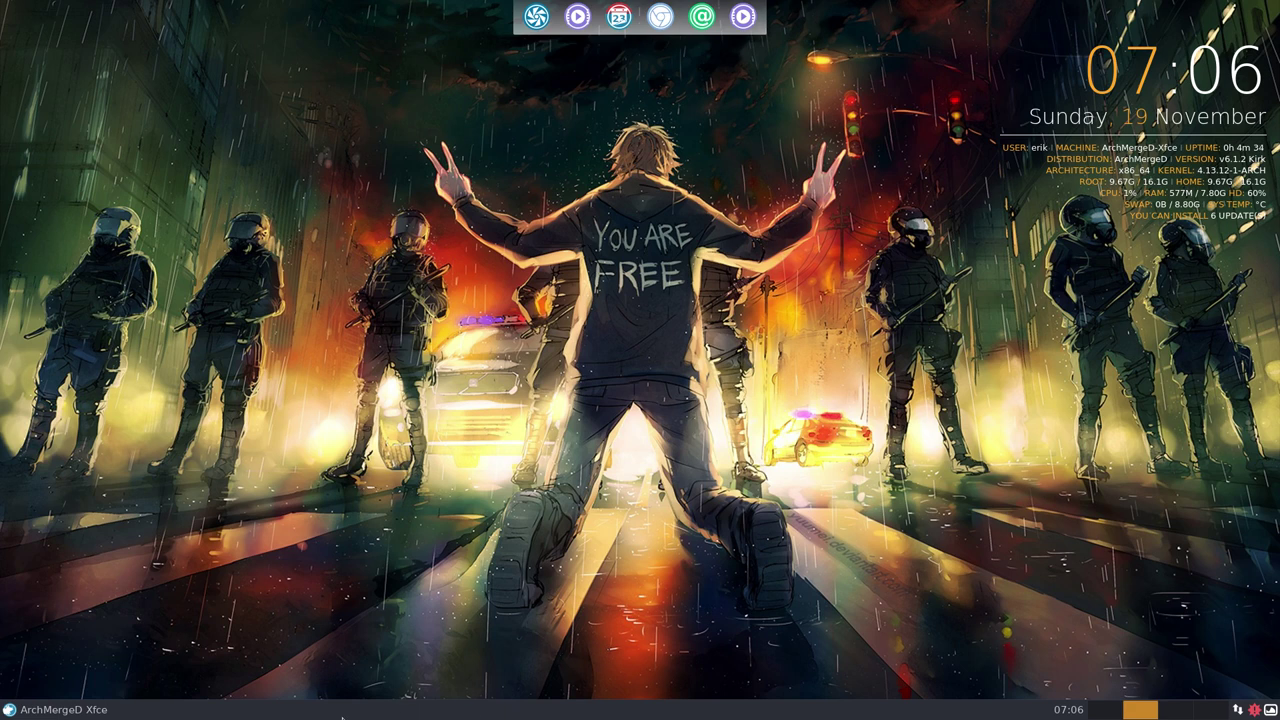
- Dismiss the panel's context menu and open the Whisker Menu on its Multimedia category
right_click(231, 717)
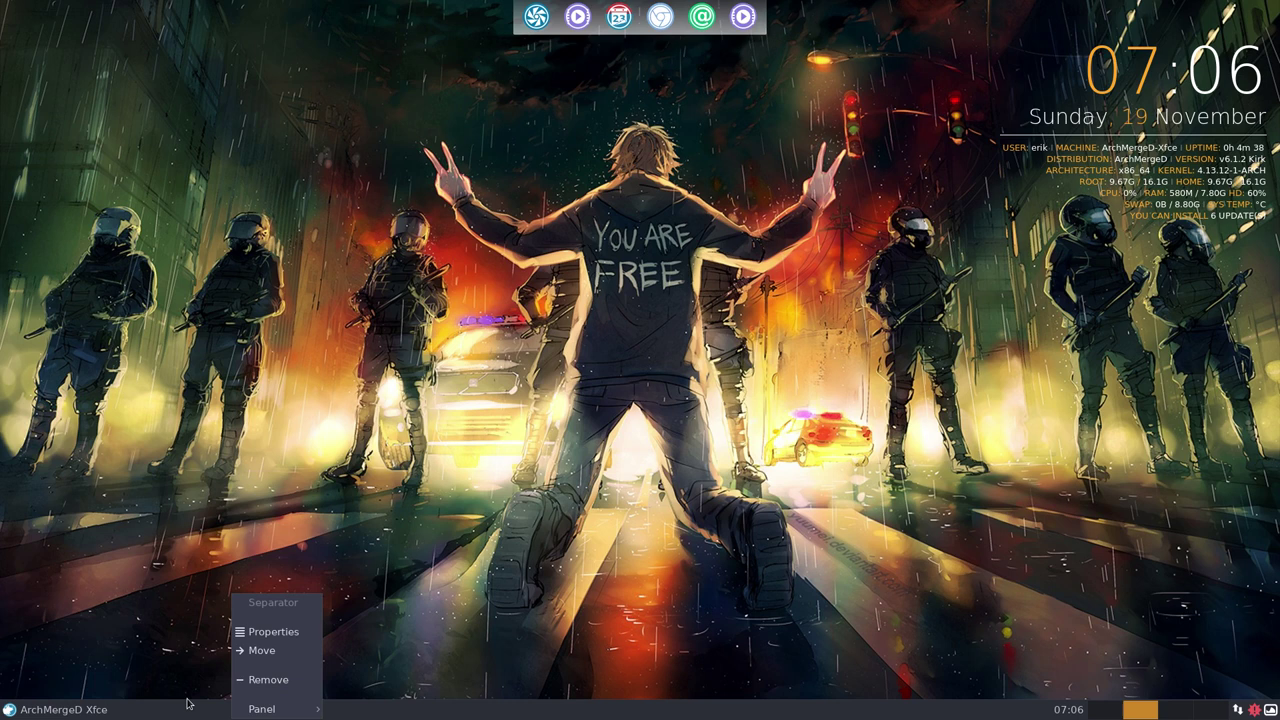
key("Escape")
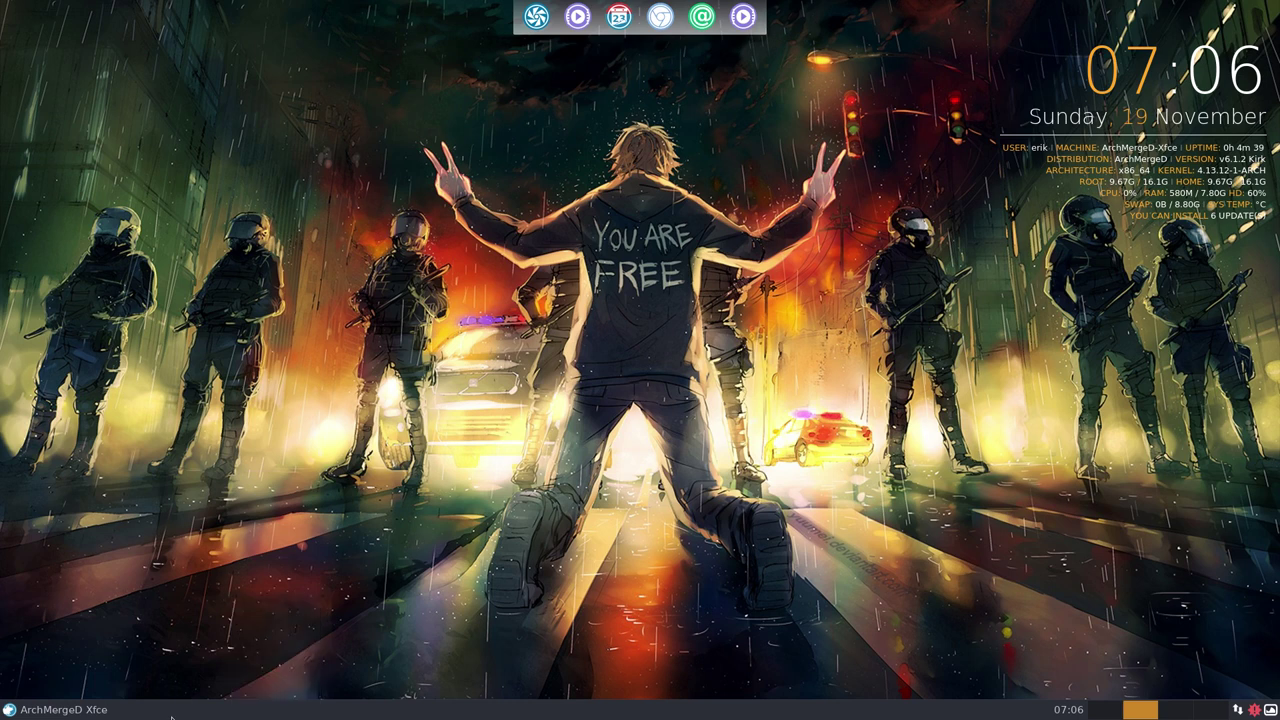
left_click(18, 713)
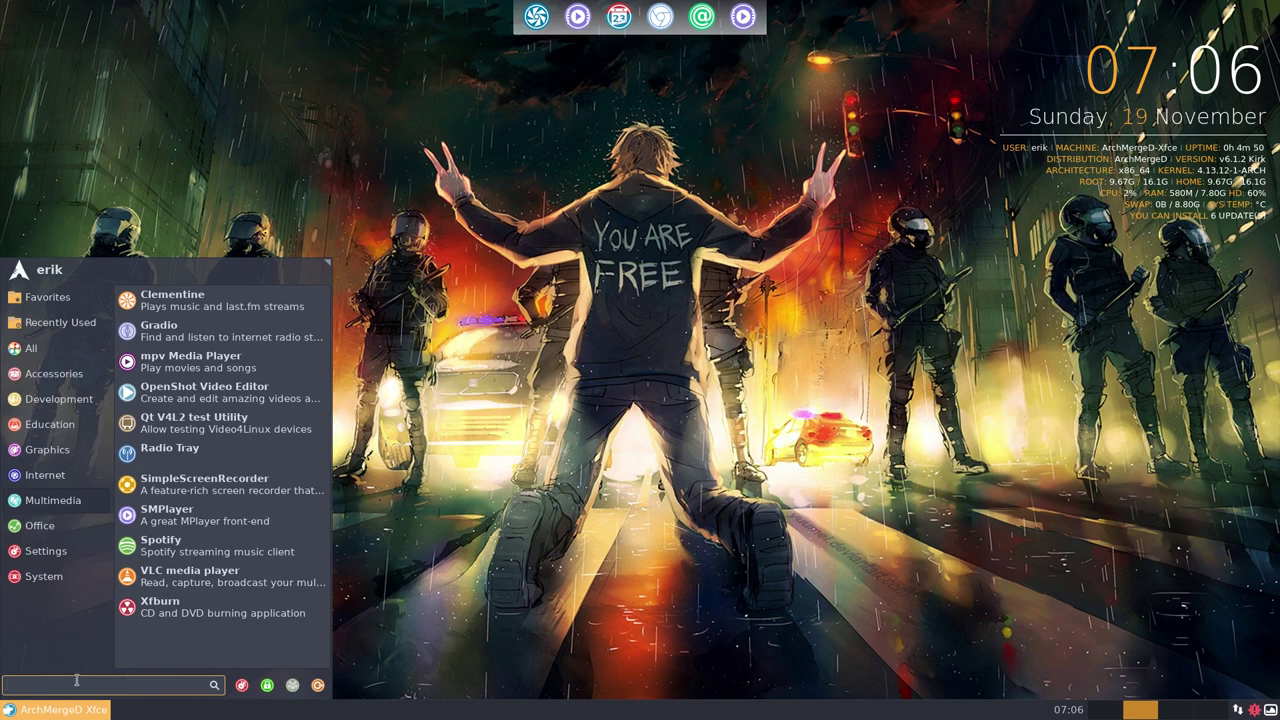
- Search the menu for 'print', then 'browse', and reopen it on the Favorites list
type("print")
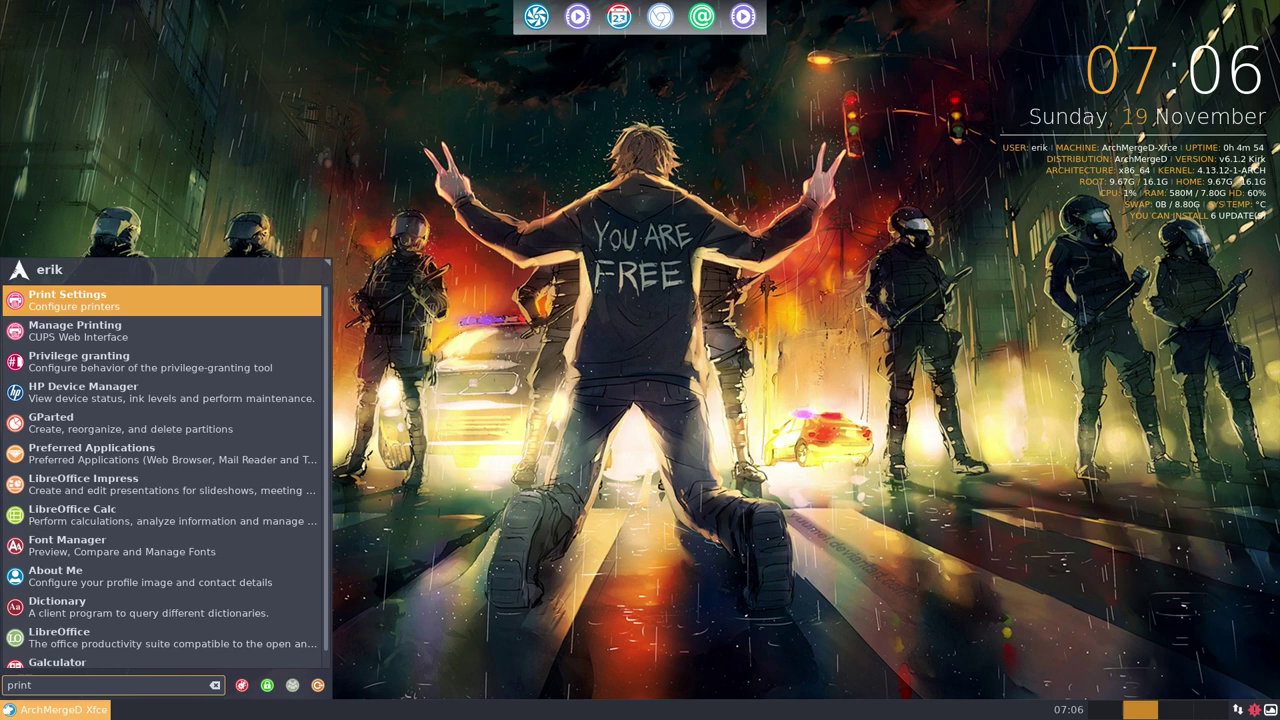
key("BackSpace")
key("BackSpace")
key("BackSpace")
key("BackSpace")
key("BackSpace")
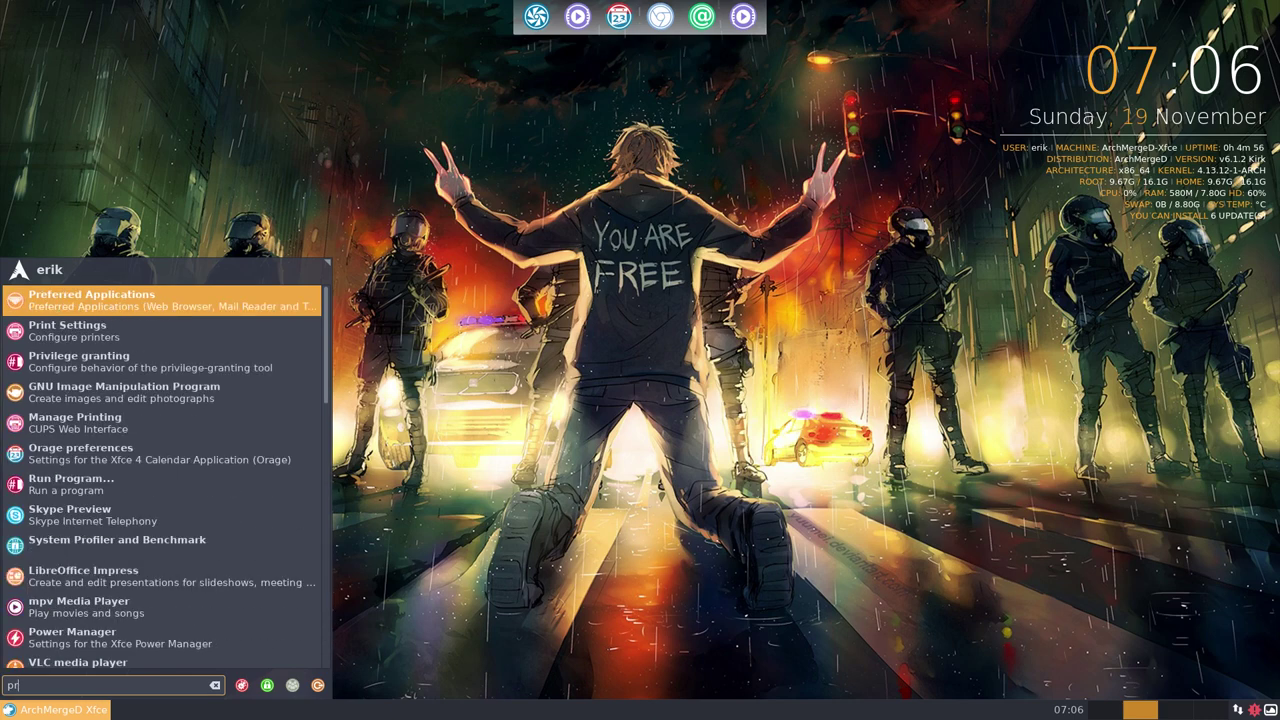
type("browse")
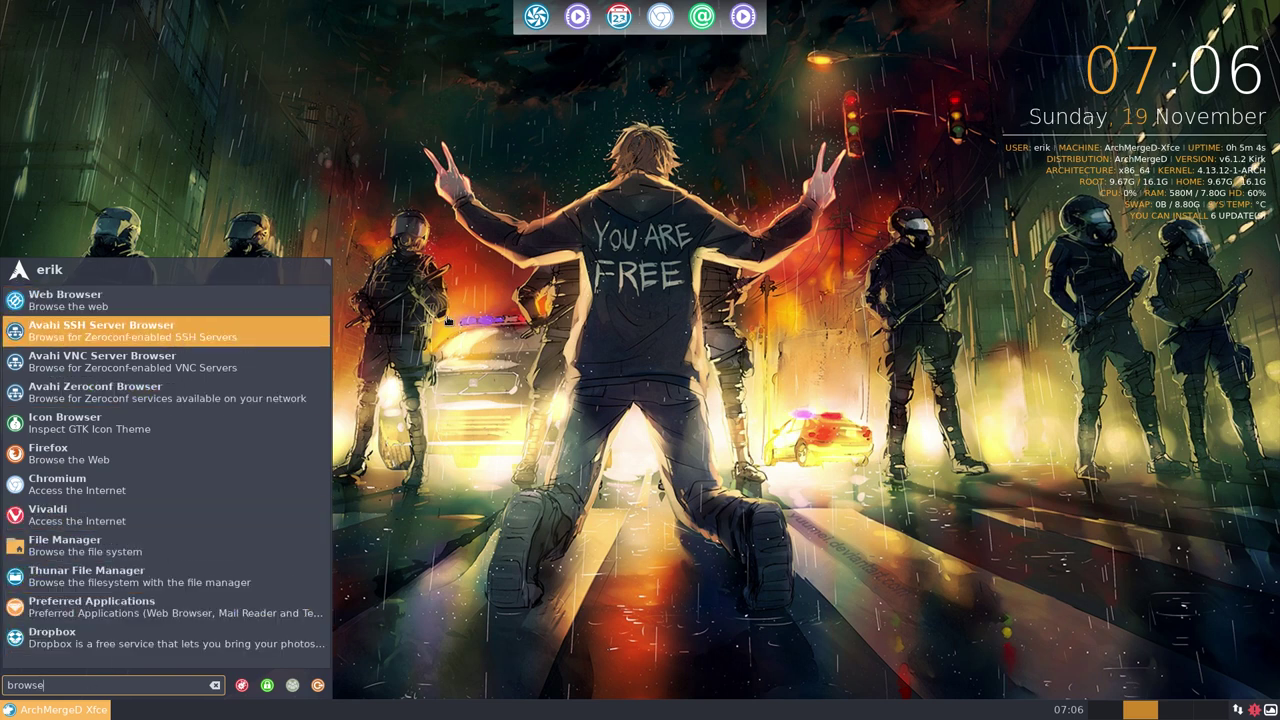
left_click(450, 322)
left_click(57, 710)
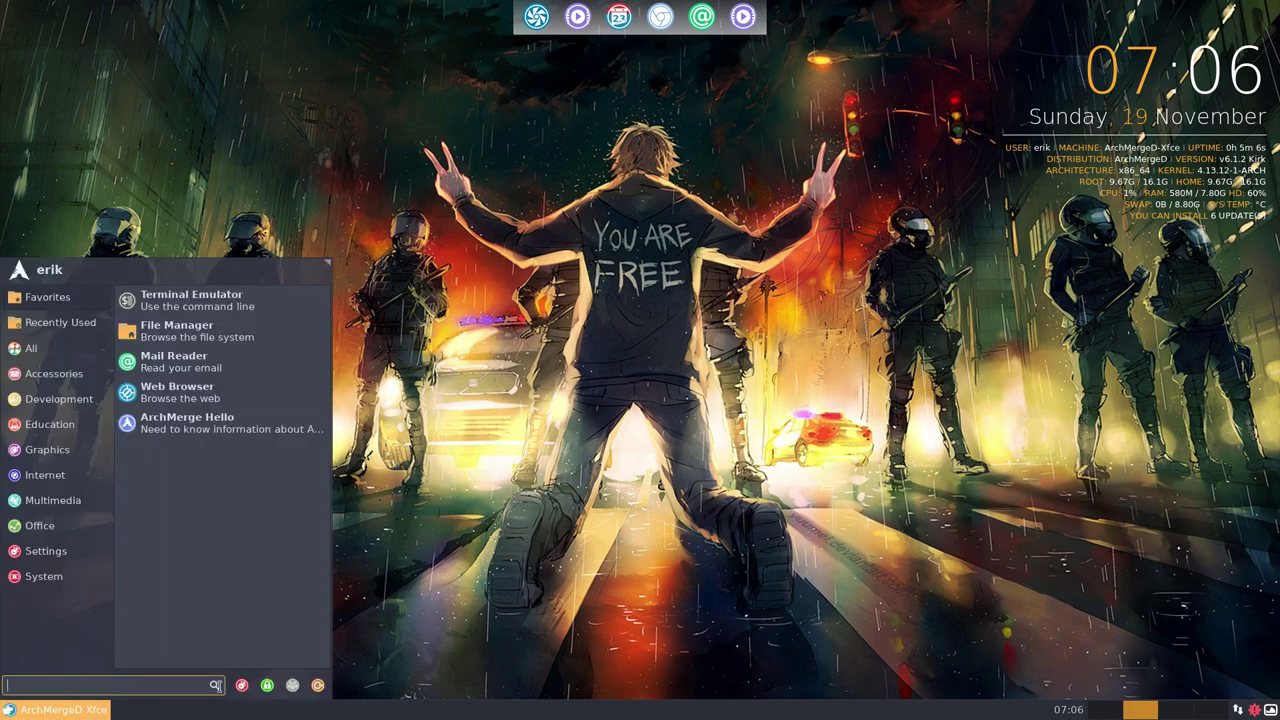
left_click(241, 685)
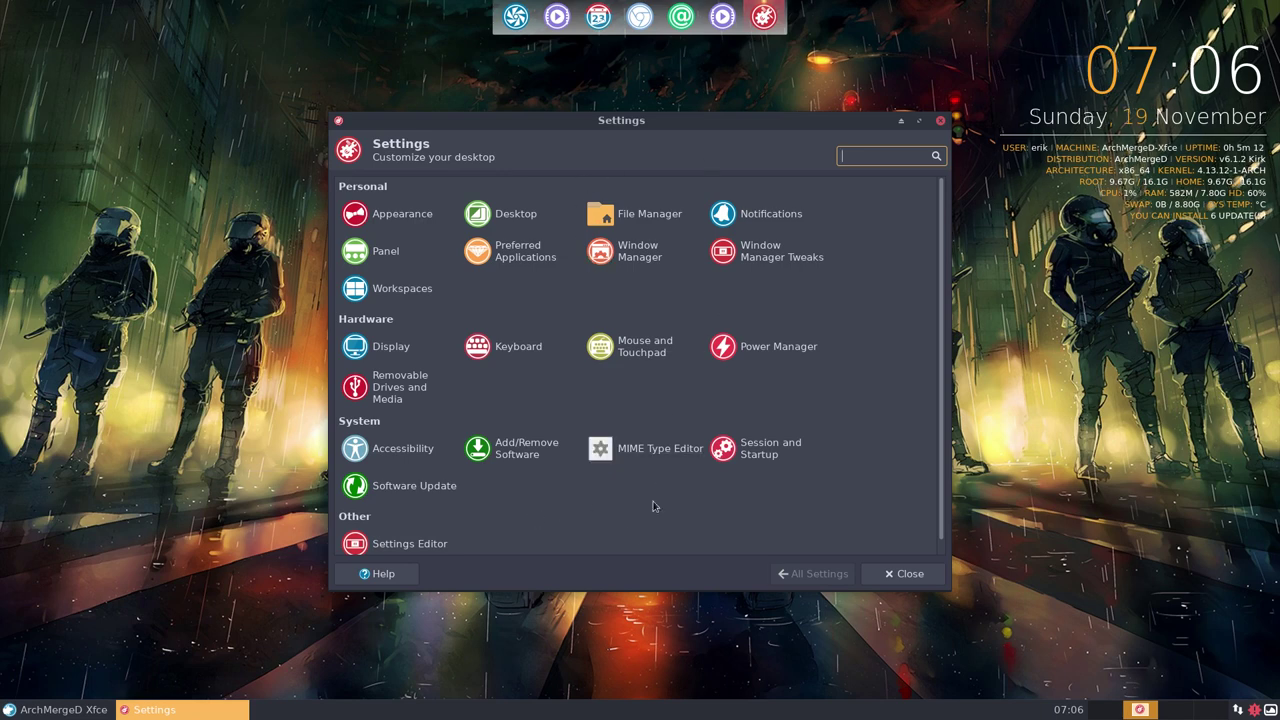
scroll(897, 270, "down", 1)
left_click(940, 120)
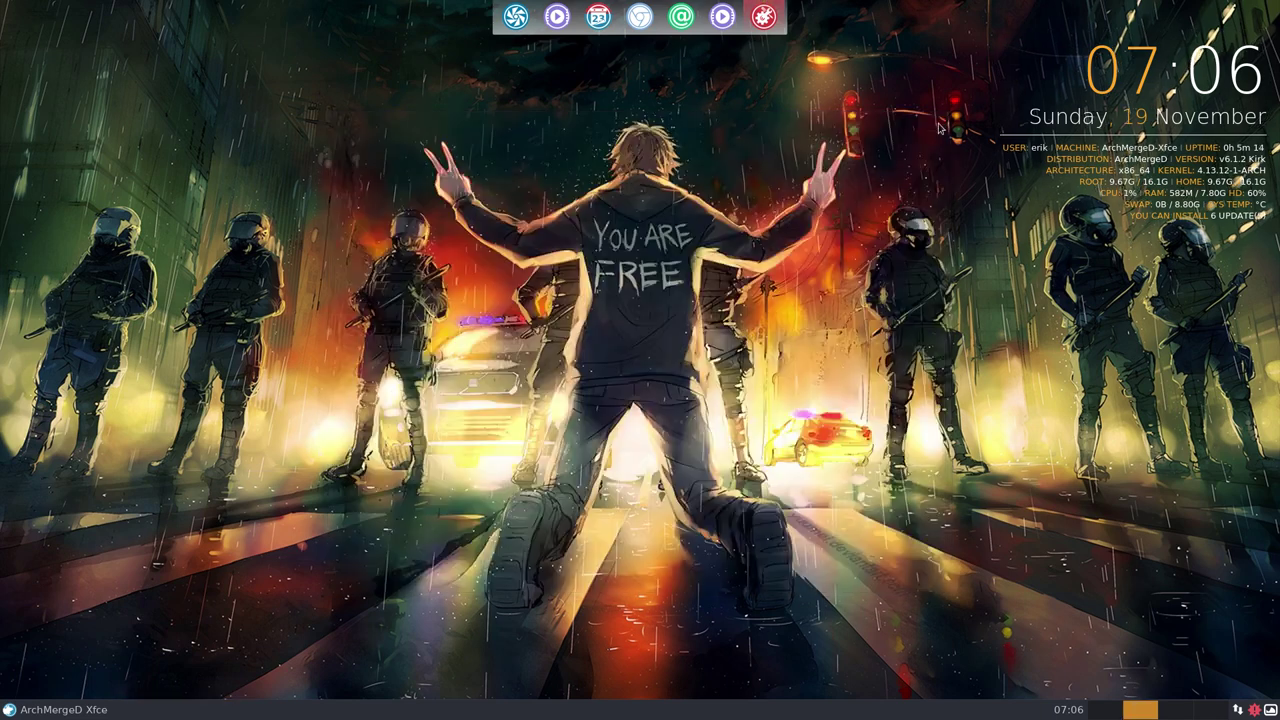
left_click(95, 712)
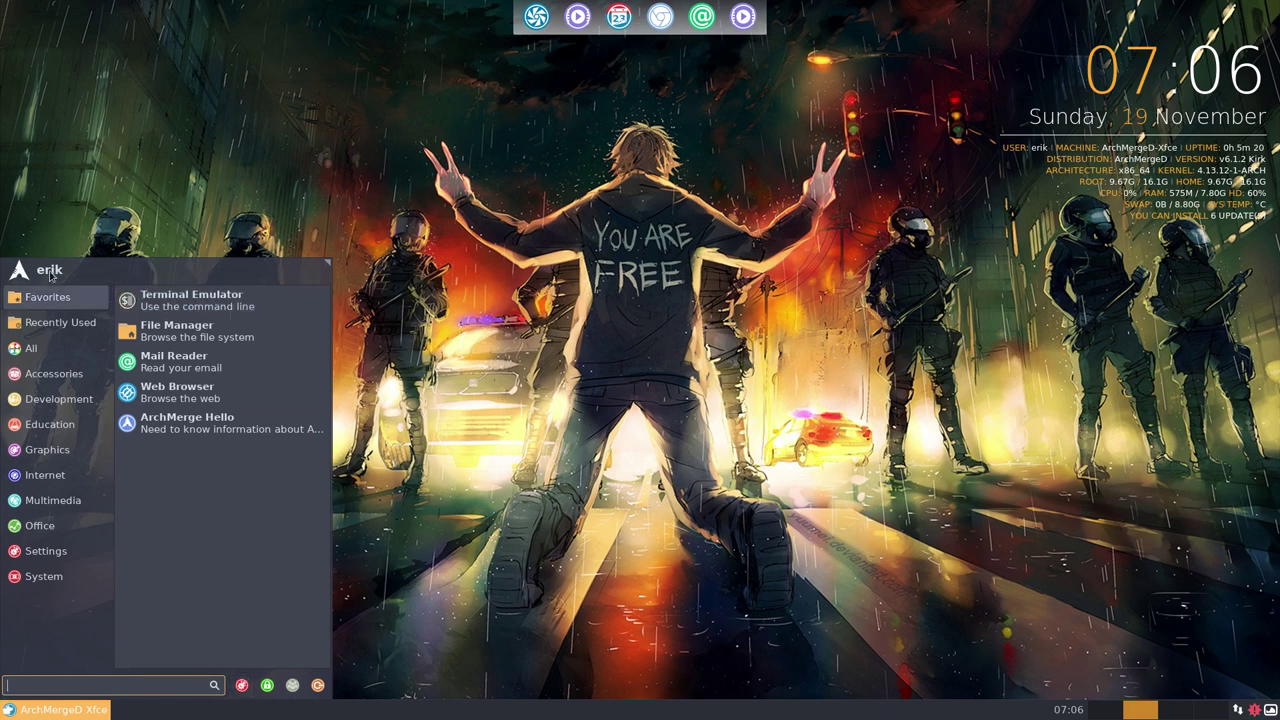
left_click(44, 576)
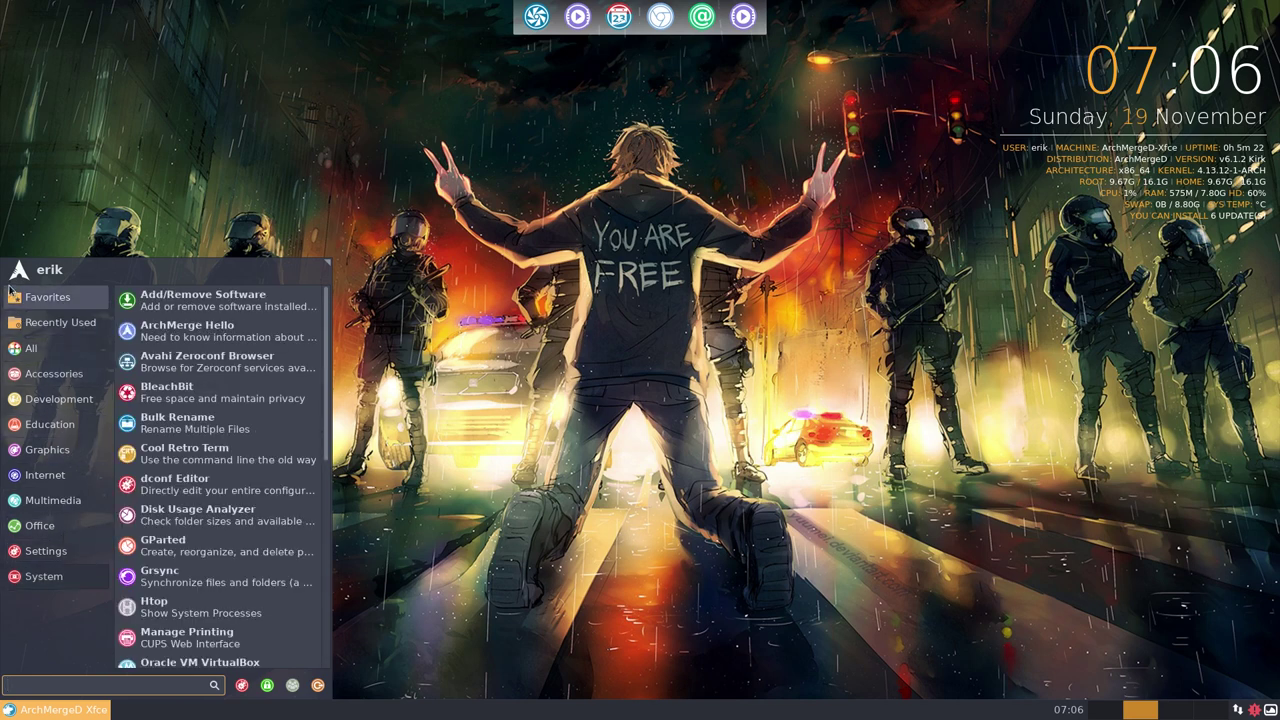
left_click(48, 297)
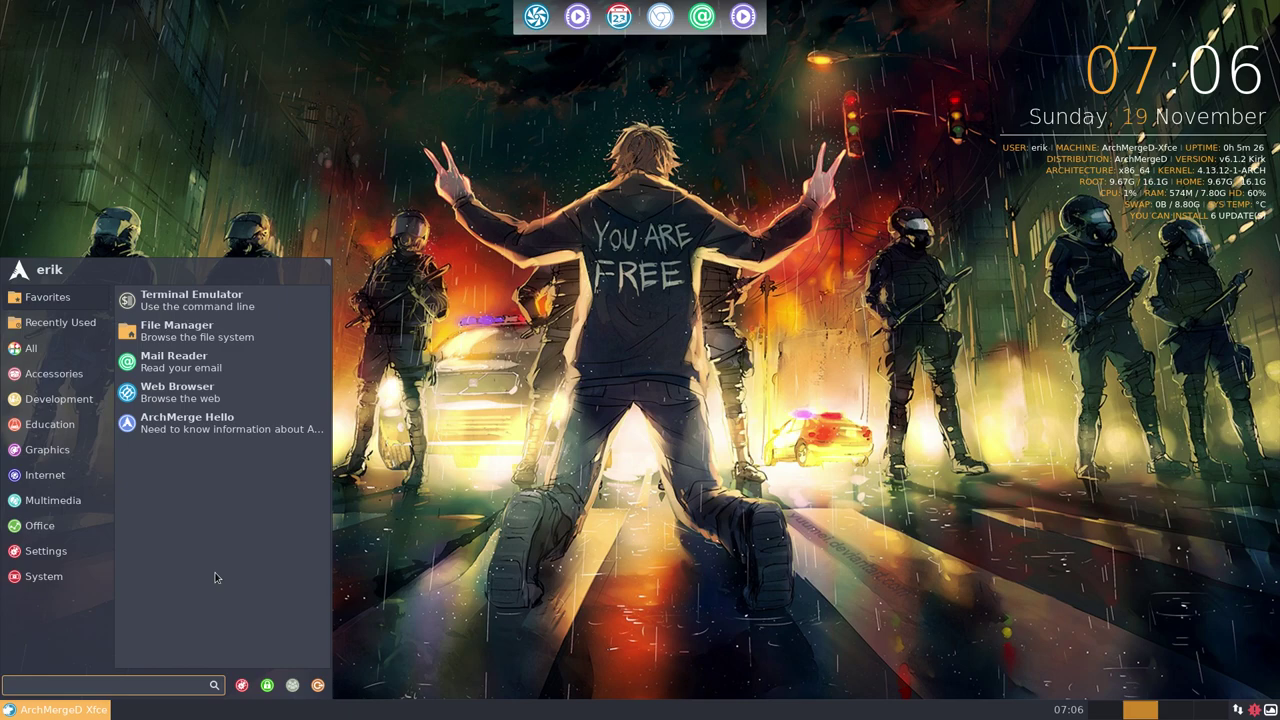
- Launch ArchMerge Hello, open the ArchMerge Editions blog page and select part of its URL
left_click(206, 428)
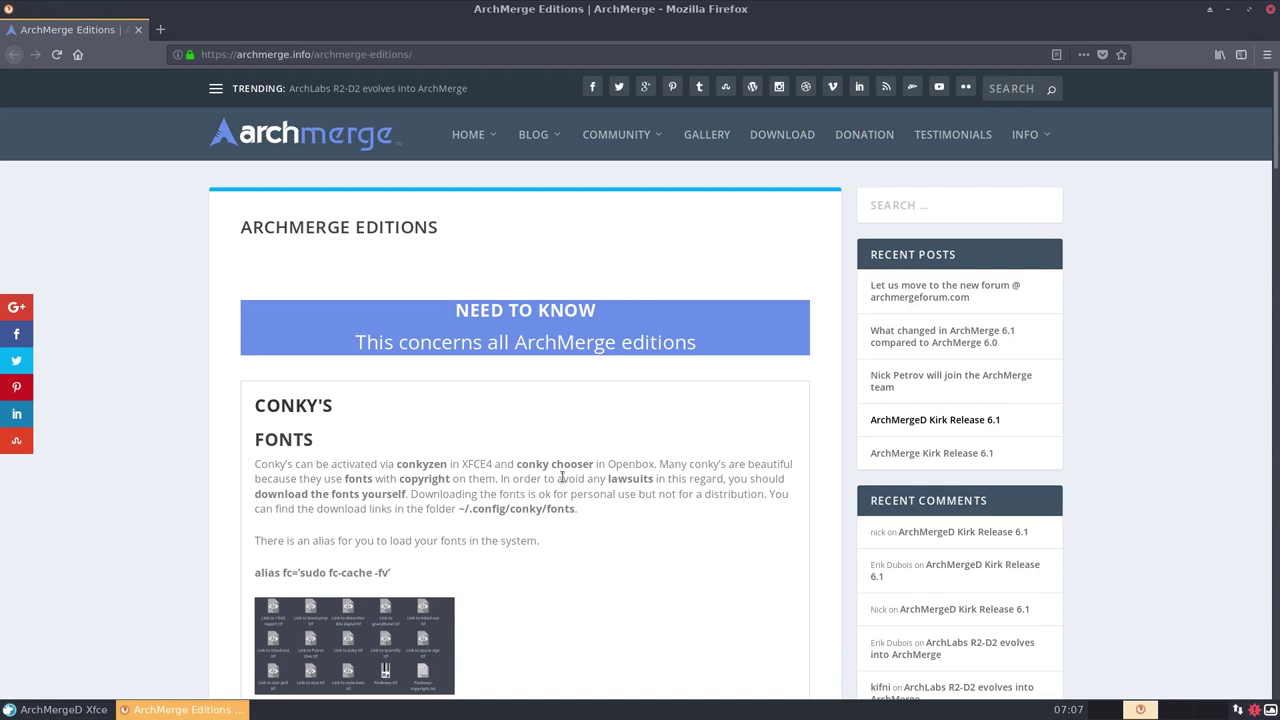
mouse_move(535, 136)
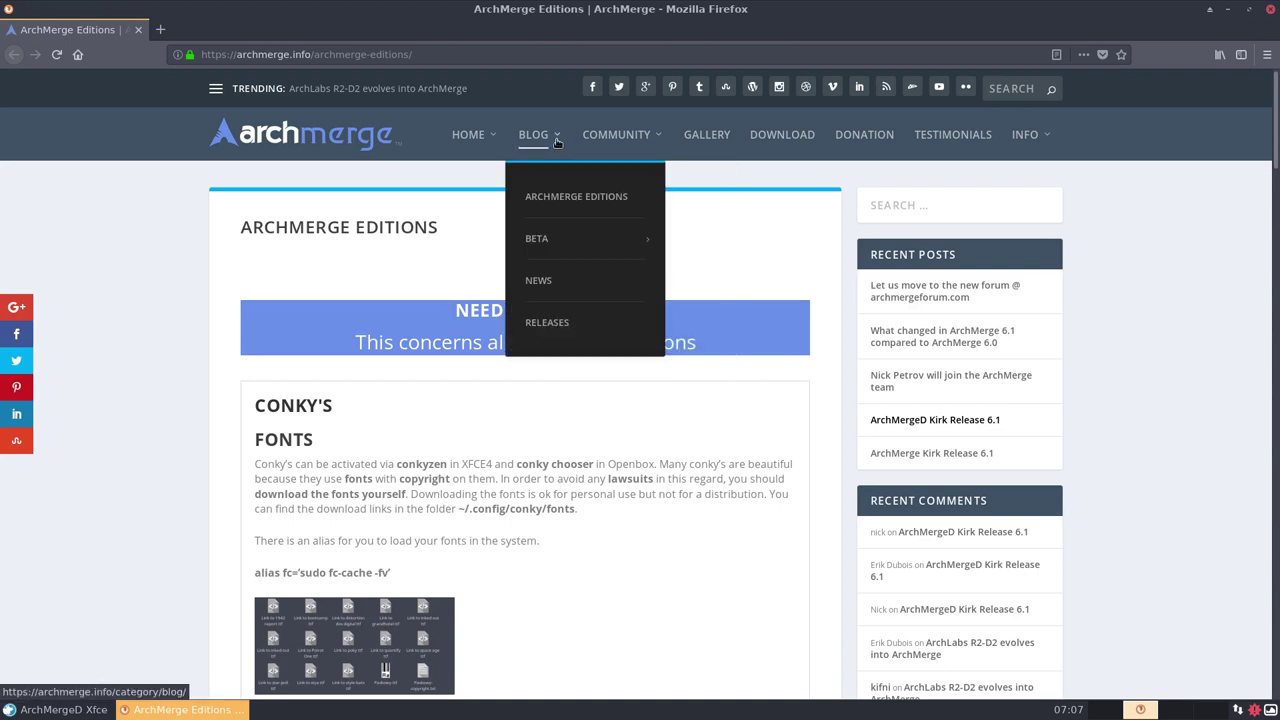
left_click(567, 200)
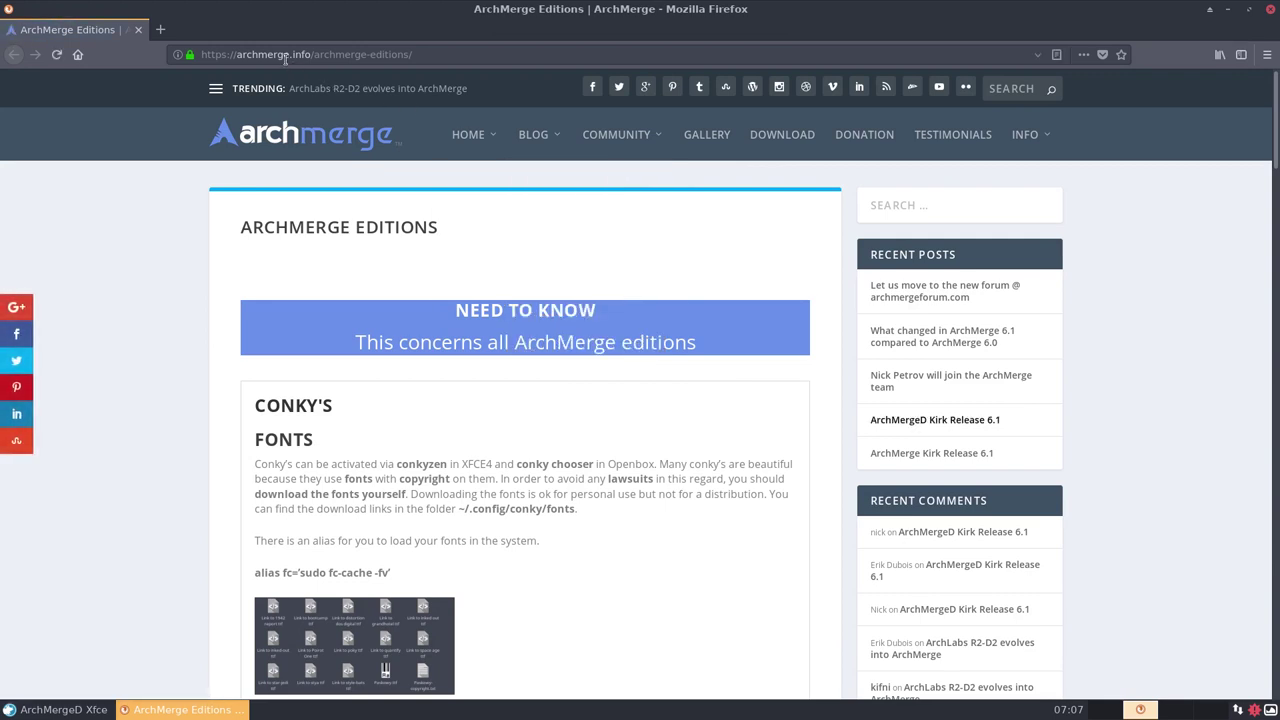
left_click_drag(285, 56, 338, 68)
left_click(447, 105)
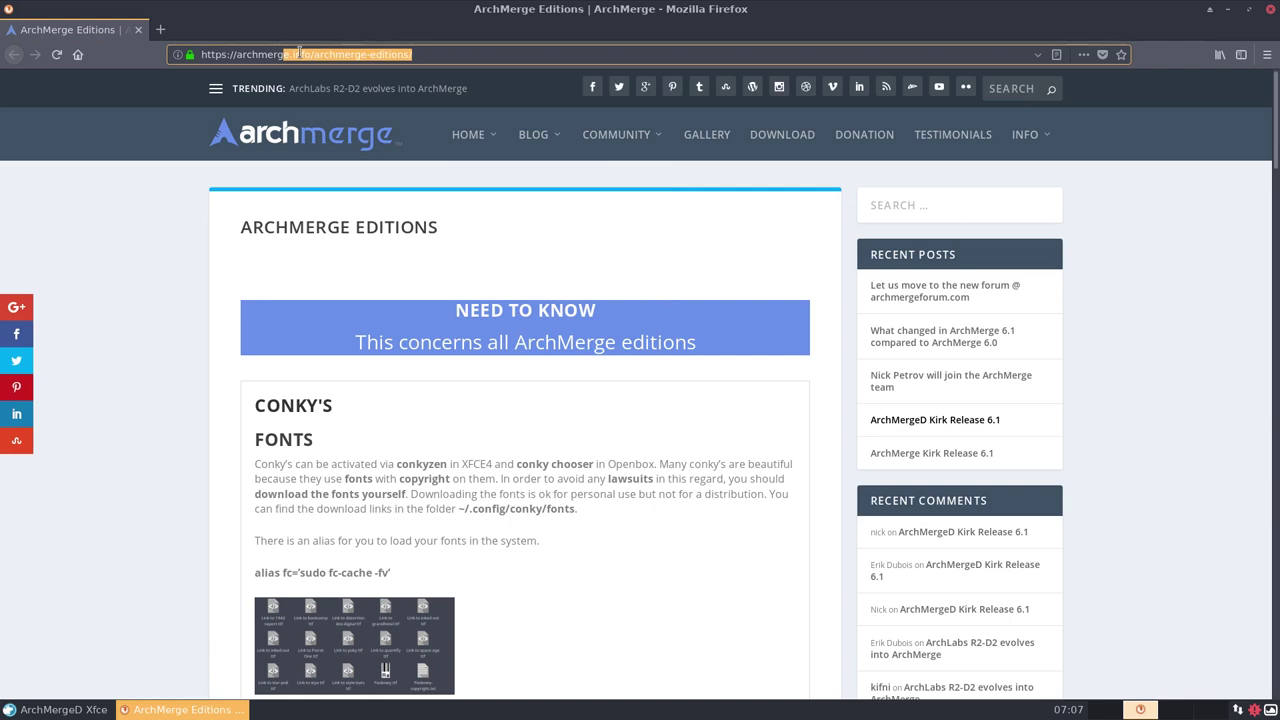
mouse_move(470, 134)
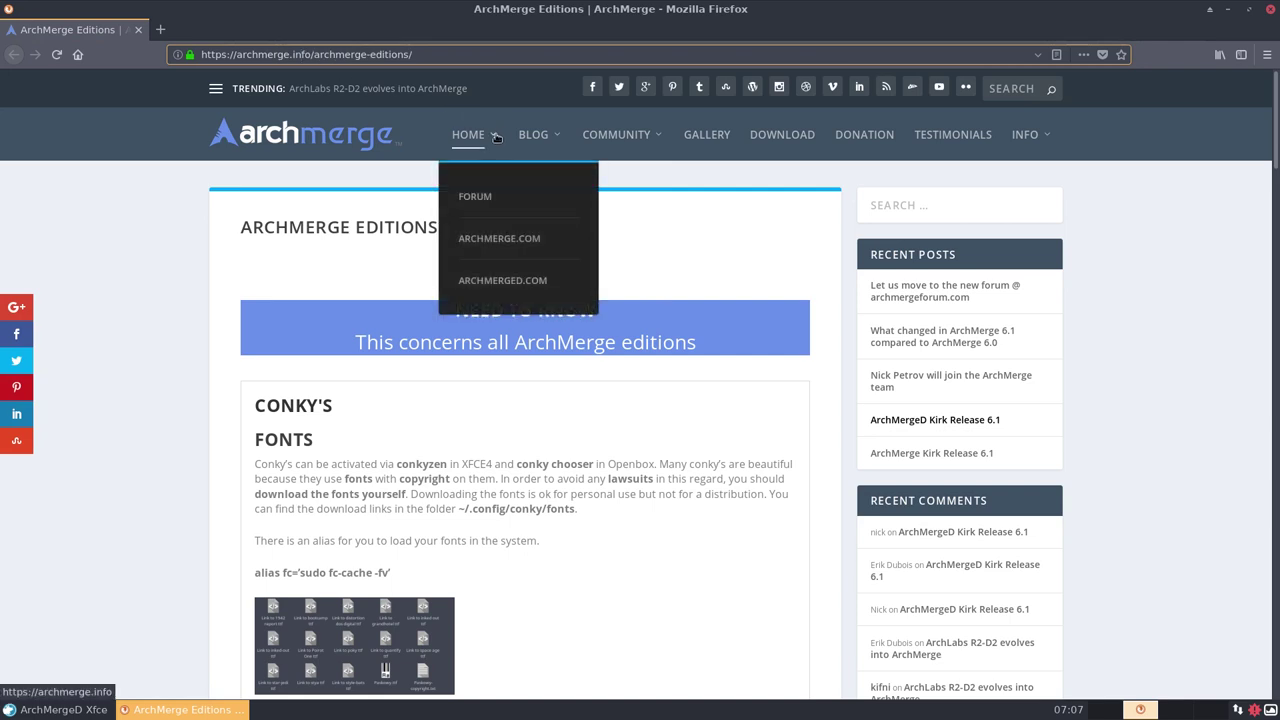
left_click(507, 281)
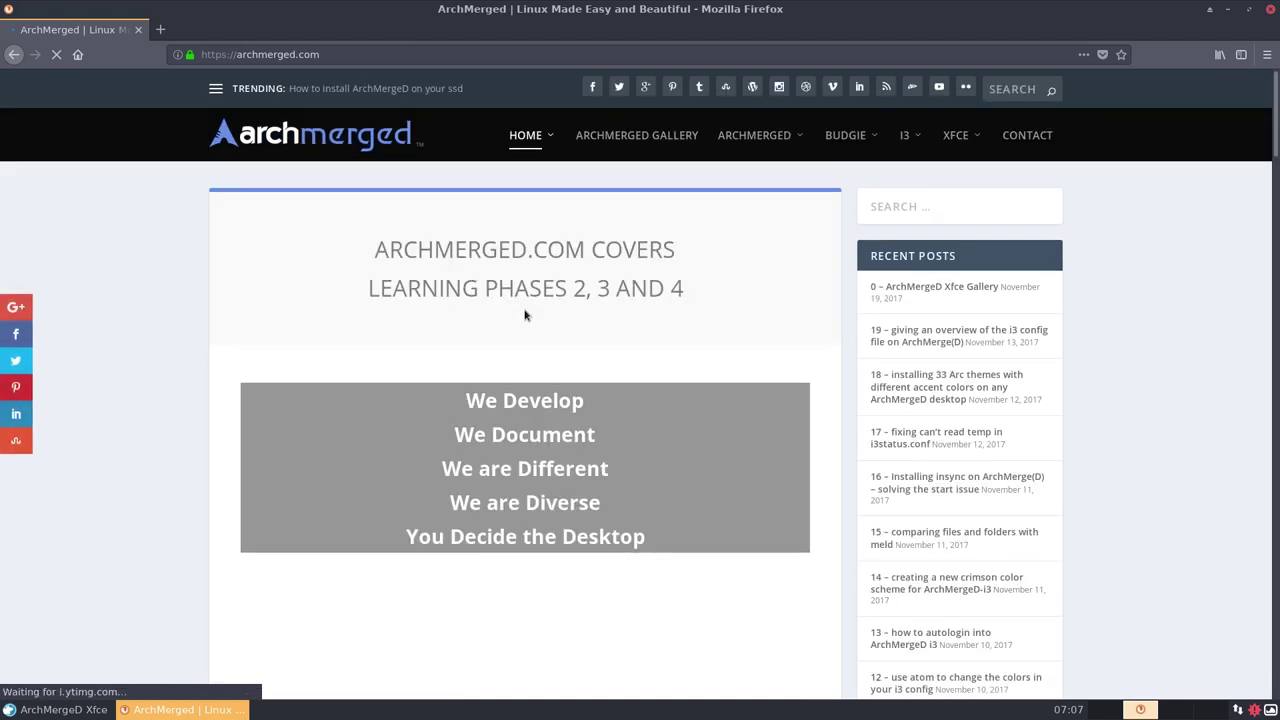
mouse_move(955, 140)
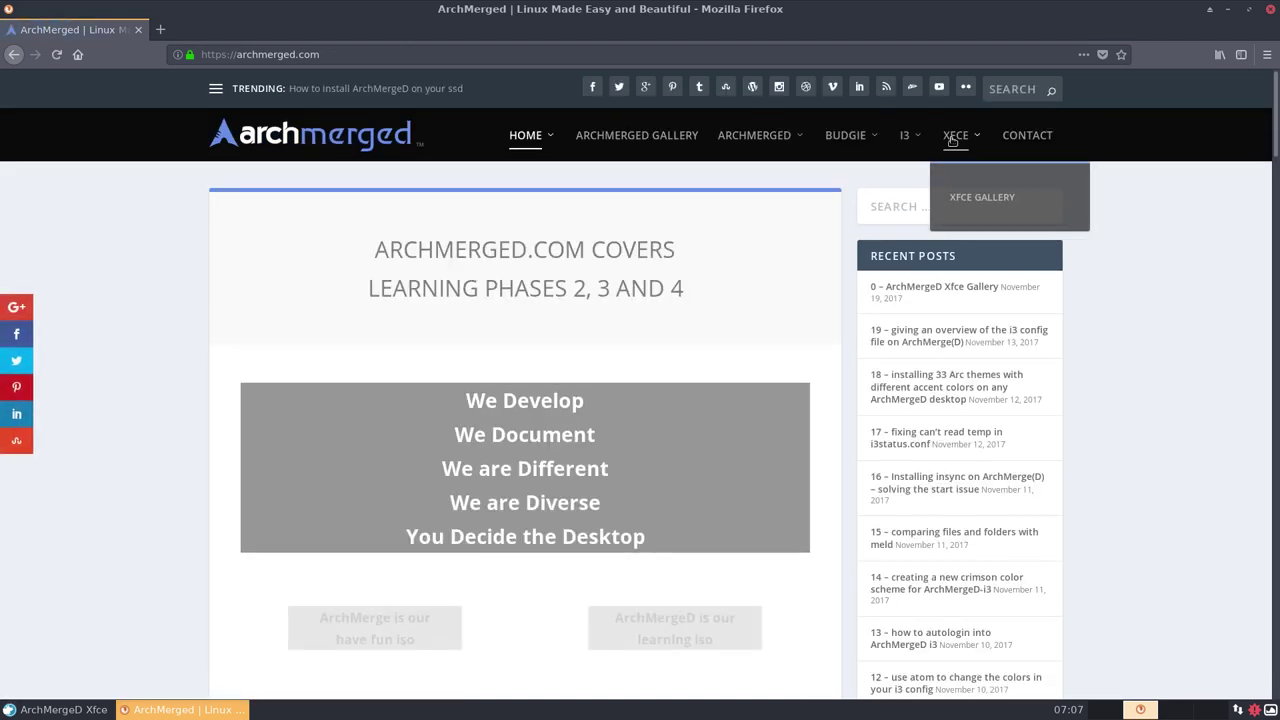
left_click(958, 199)
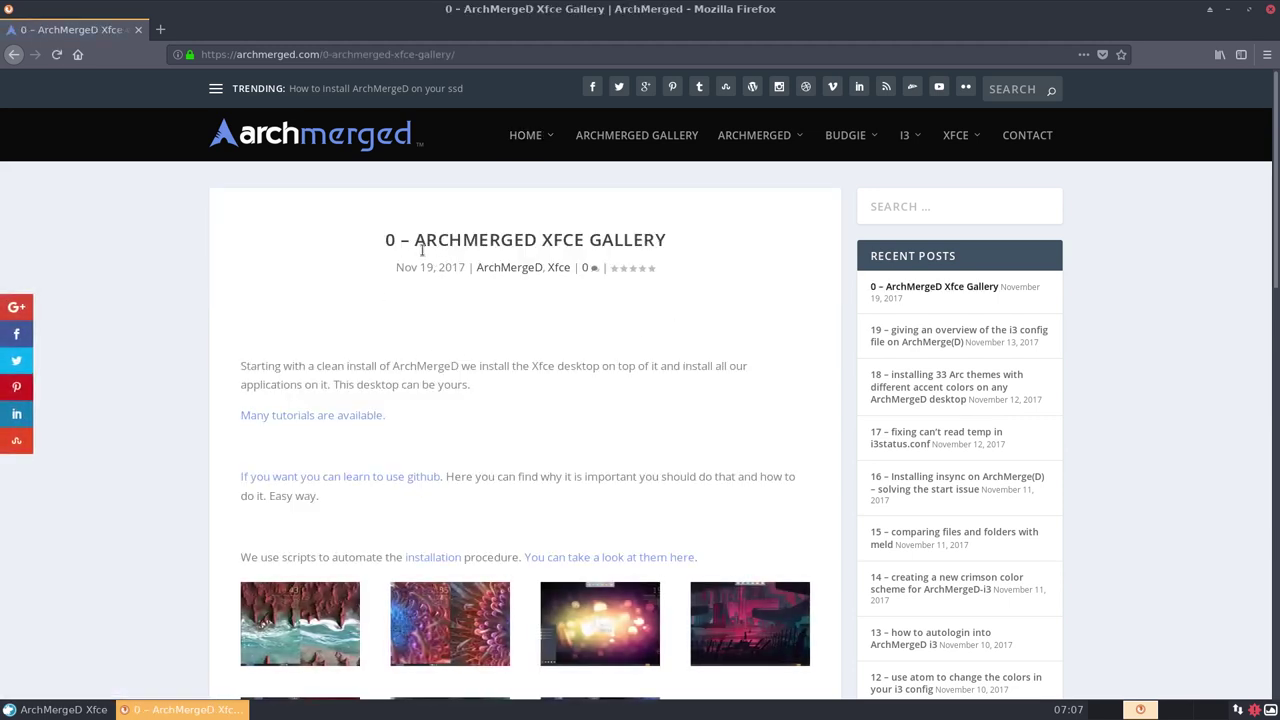
left_click(55, 710)
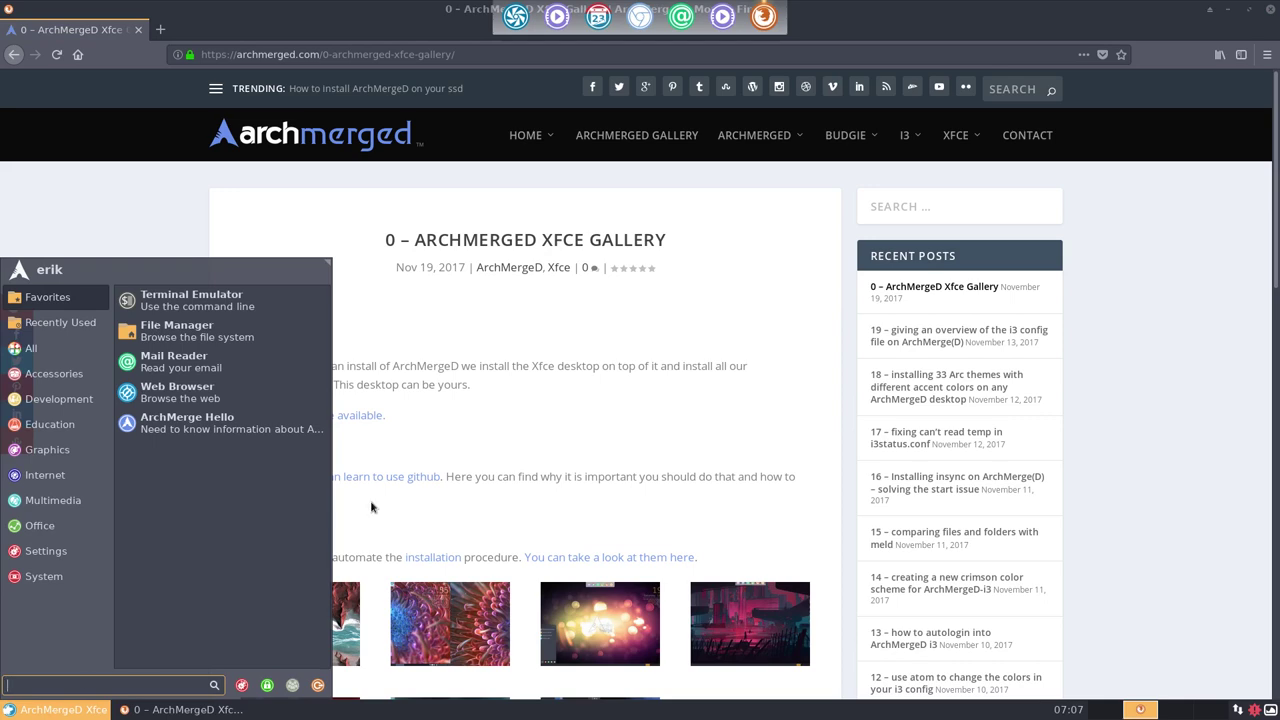
left_click(531, 450)
scroll(538, 425, "down", 2)
scroll(538, 425, "down", 5)
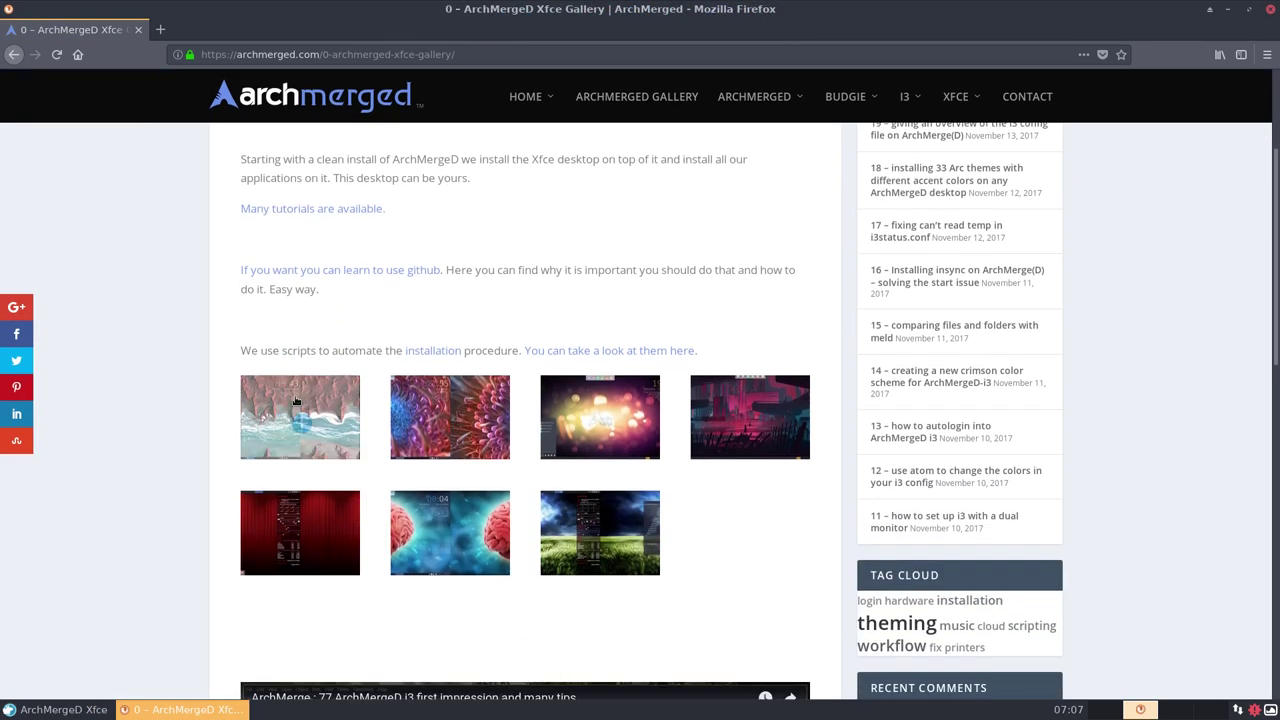
left_click(312, 400)
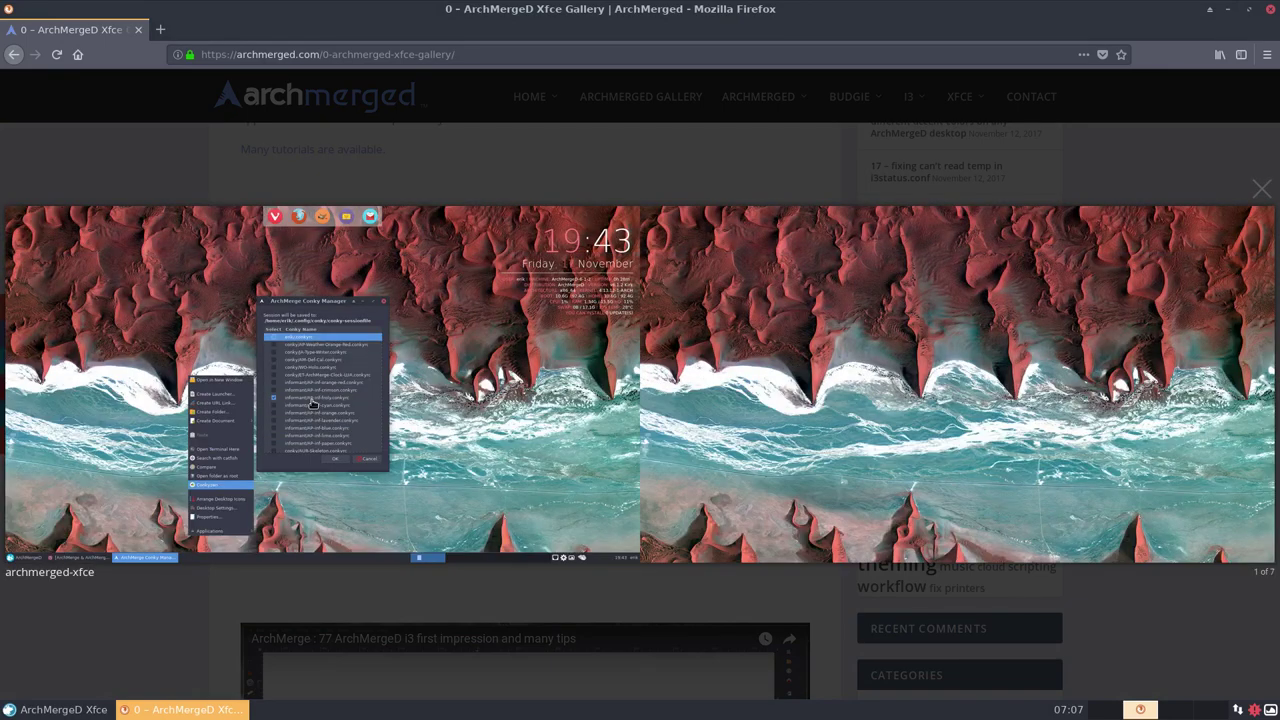
left_click(500, 152)
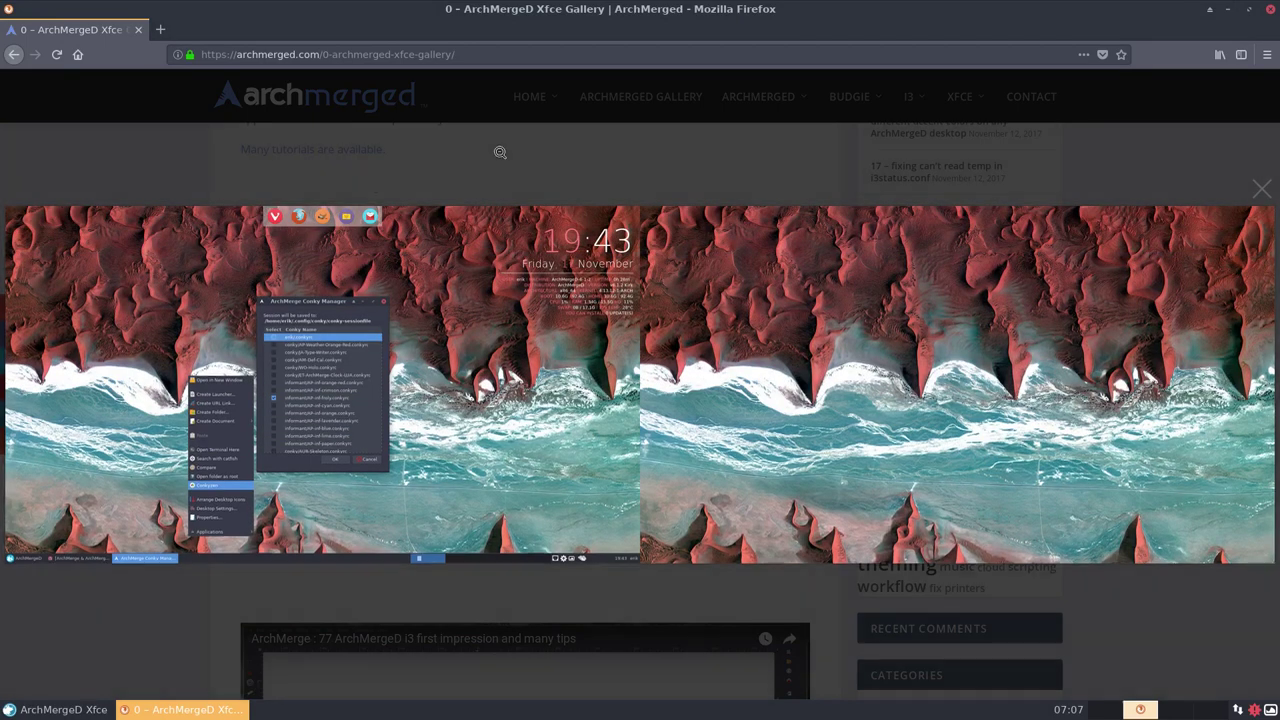
scroll(150, 330, "down", 4)
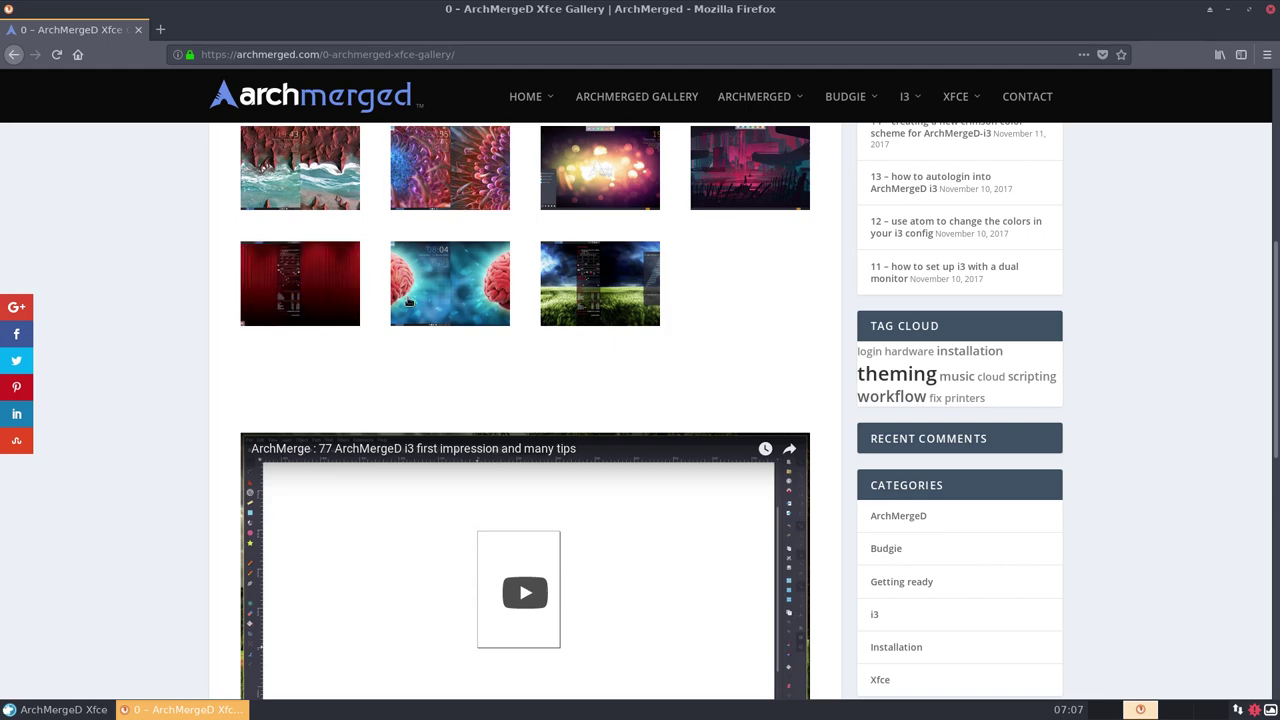
scroll(126, 374, "down", 2)
scroll(126, 374, "down", 1)
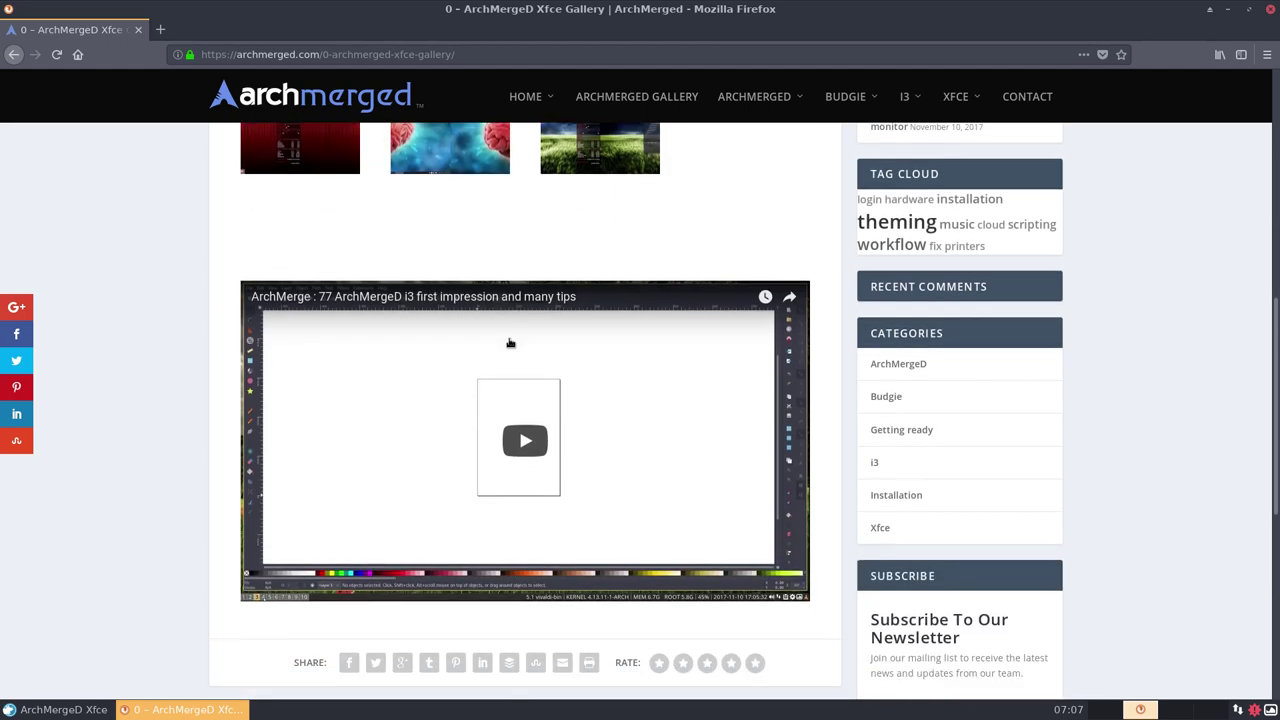
scroll(366, 296, "down", 1)
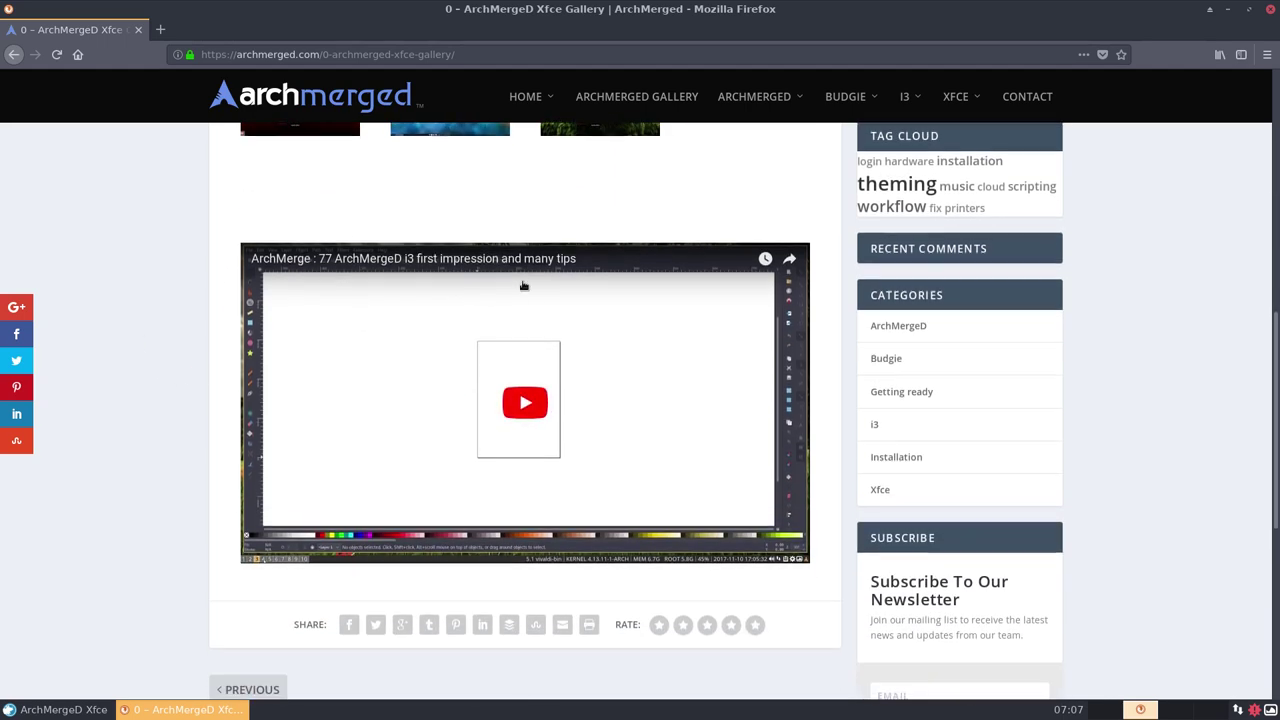
scroll(151, 323, "up", 10)
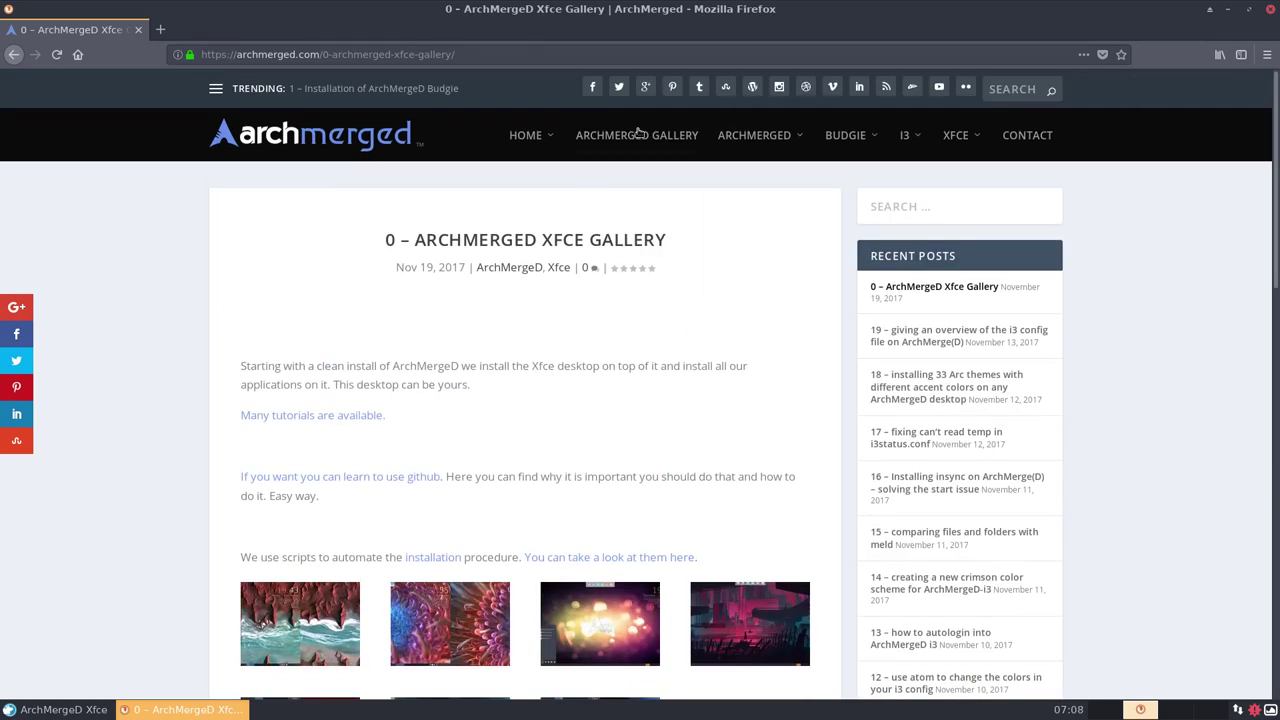
- Open the archmerge.info website from the site's HOME menu
mouse_move(524, 145)
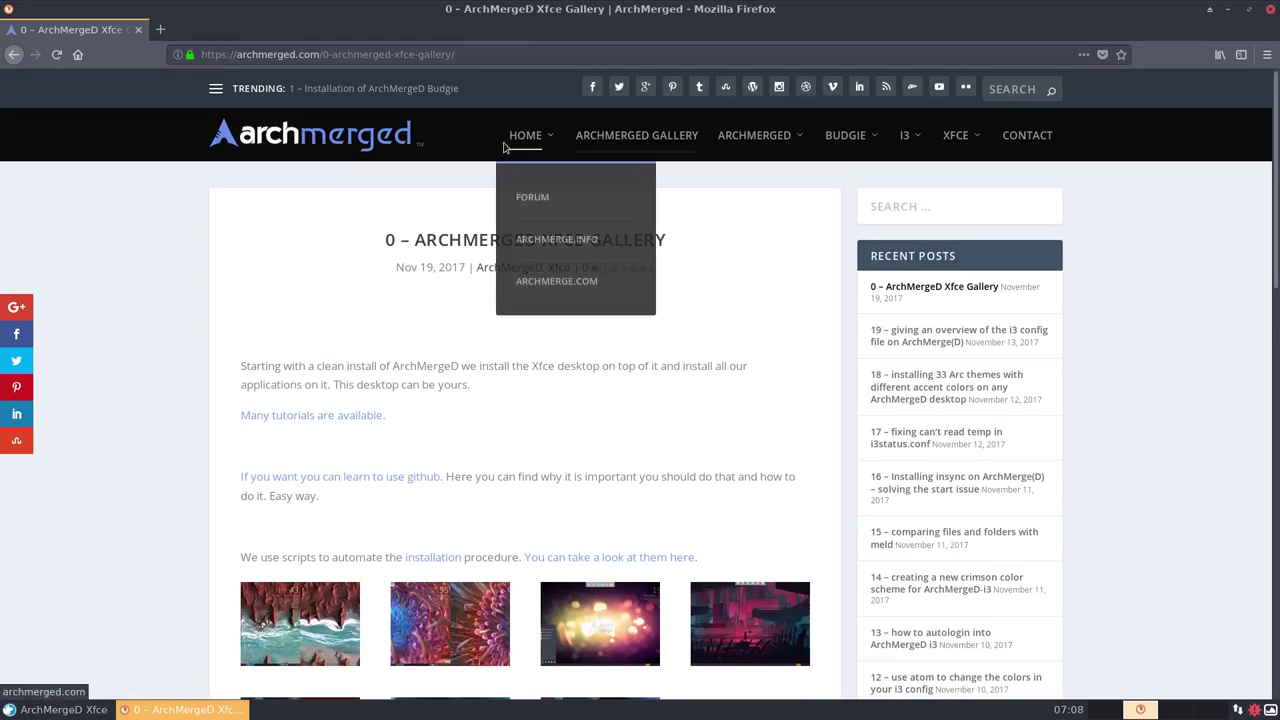
left_click(560, 240)
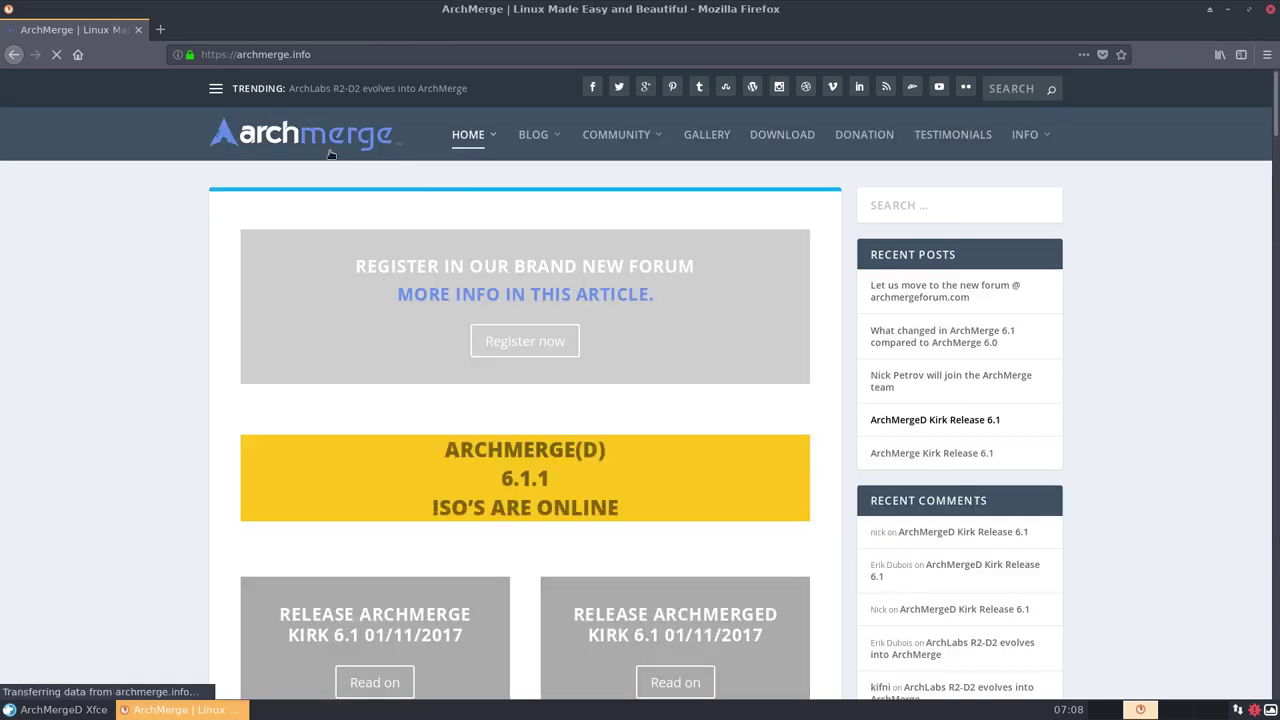
mouse_move(536, 137)
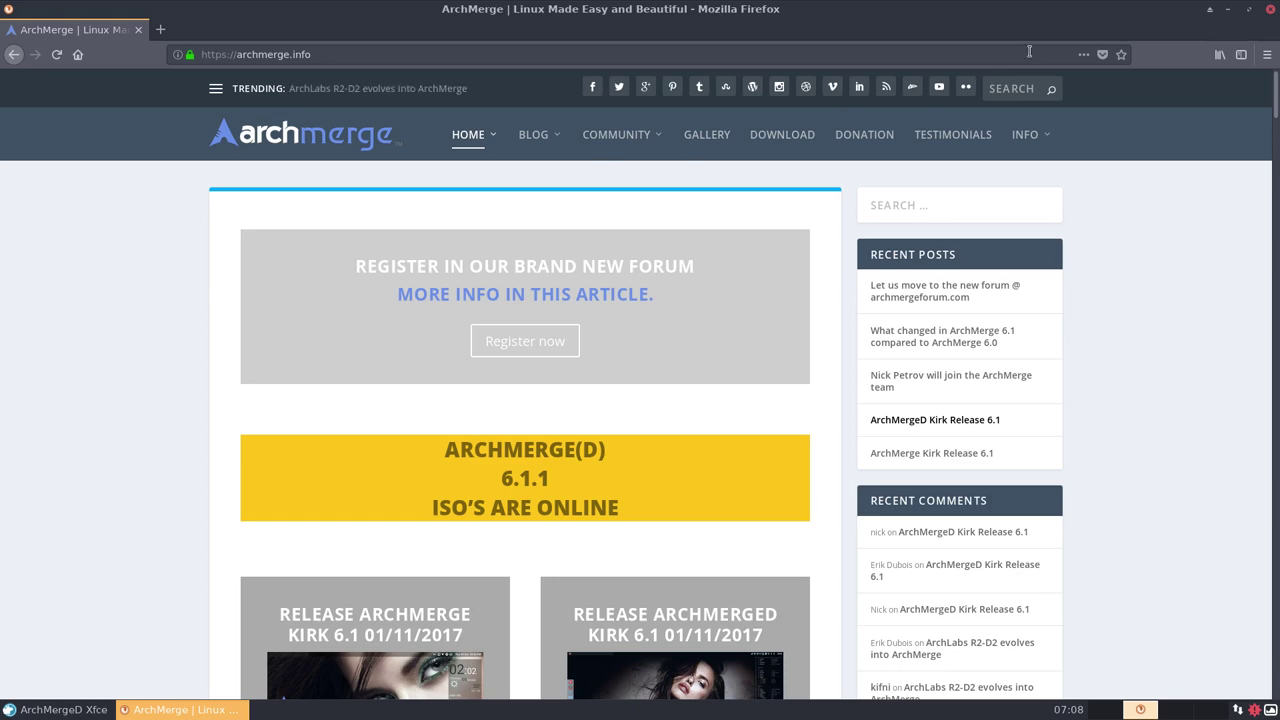
- Close Firefox, then open and close the applications menu
left_click(1272, 9)
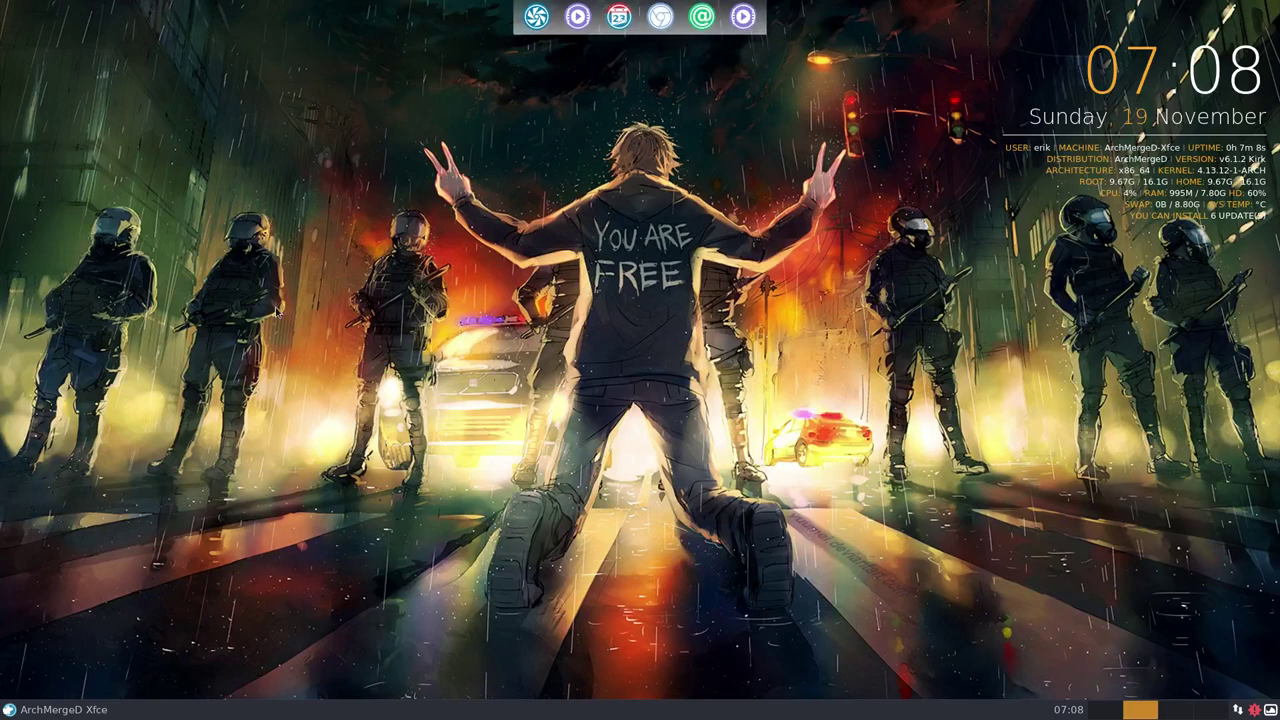
left_click(55, 709)
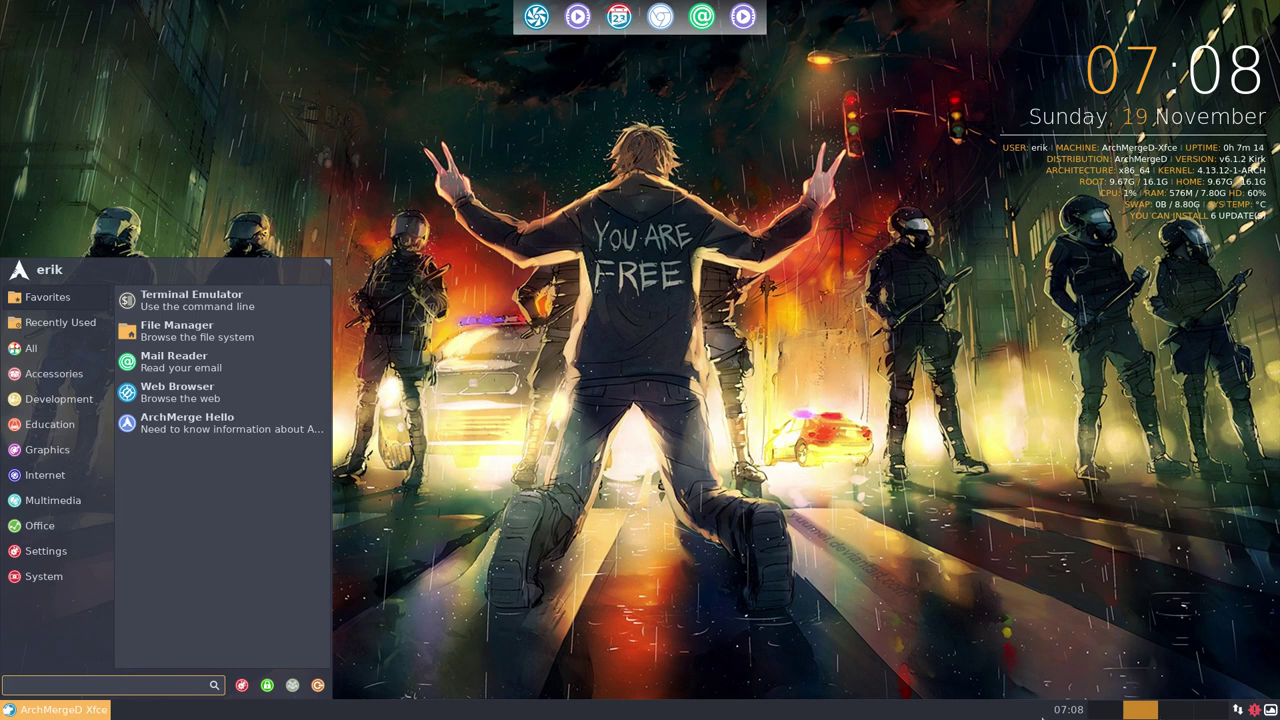
left_click(1064, 465)
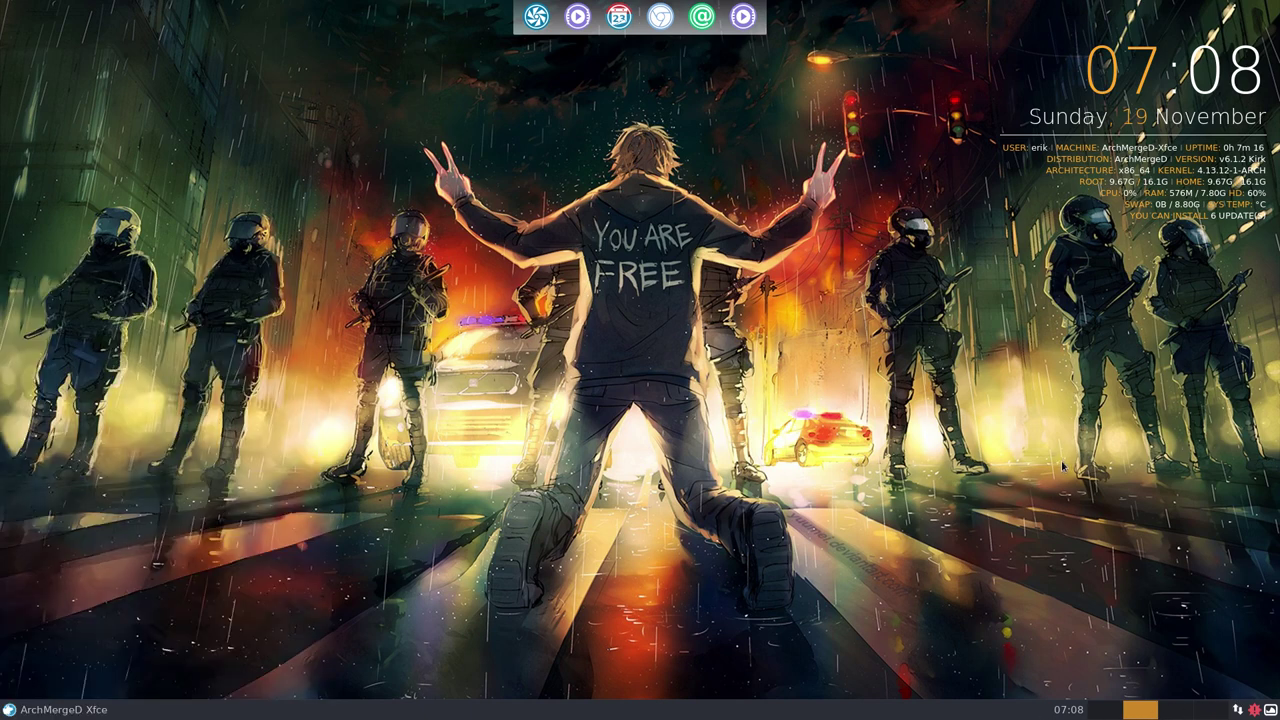
- Review the six available updates (51.5 MB) in Pamac, then close the window
left_click(1256, 710)
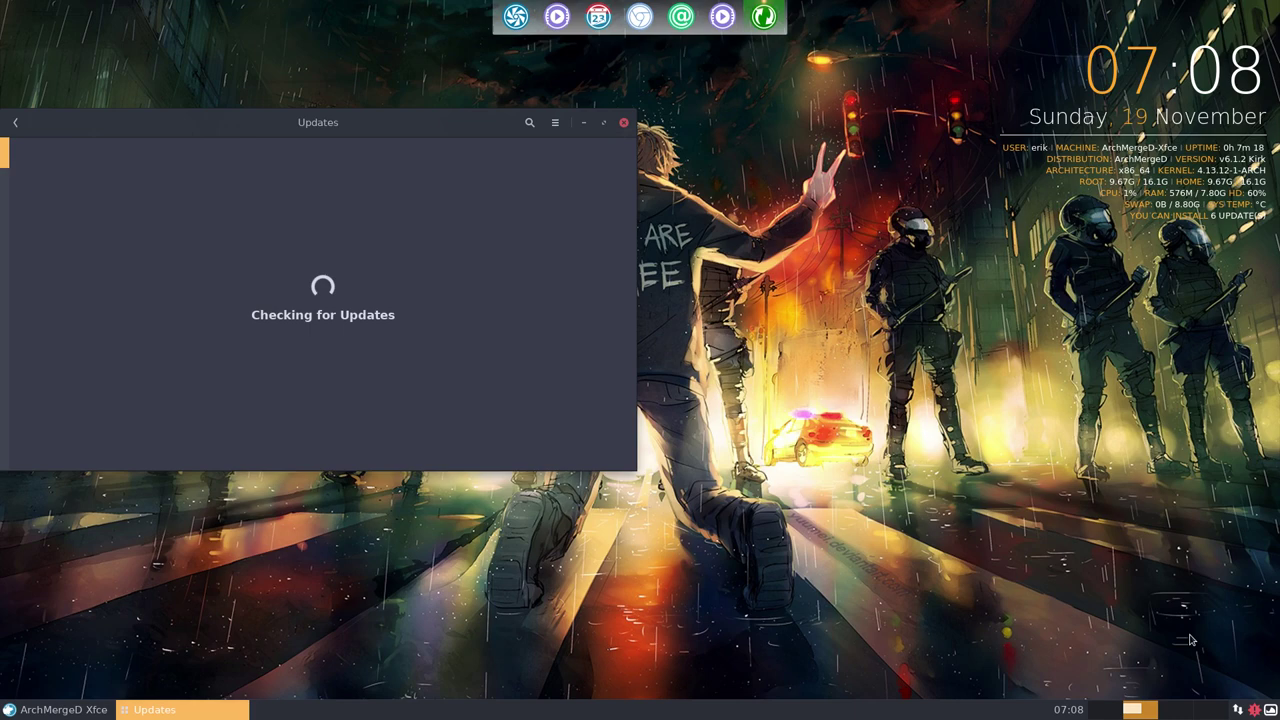
left_click_drag(316, 122, 500, 110)
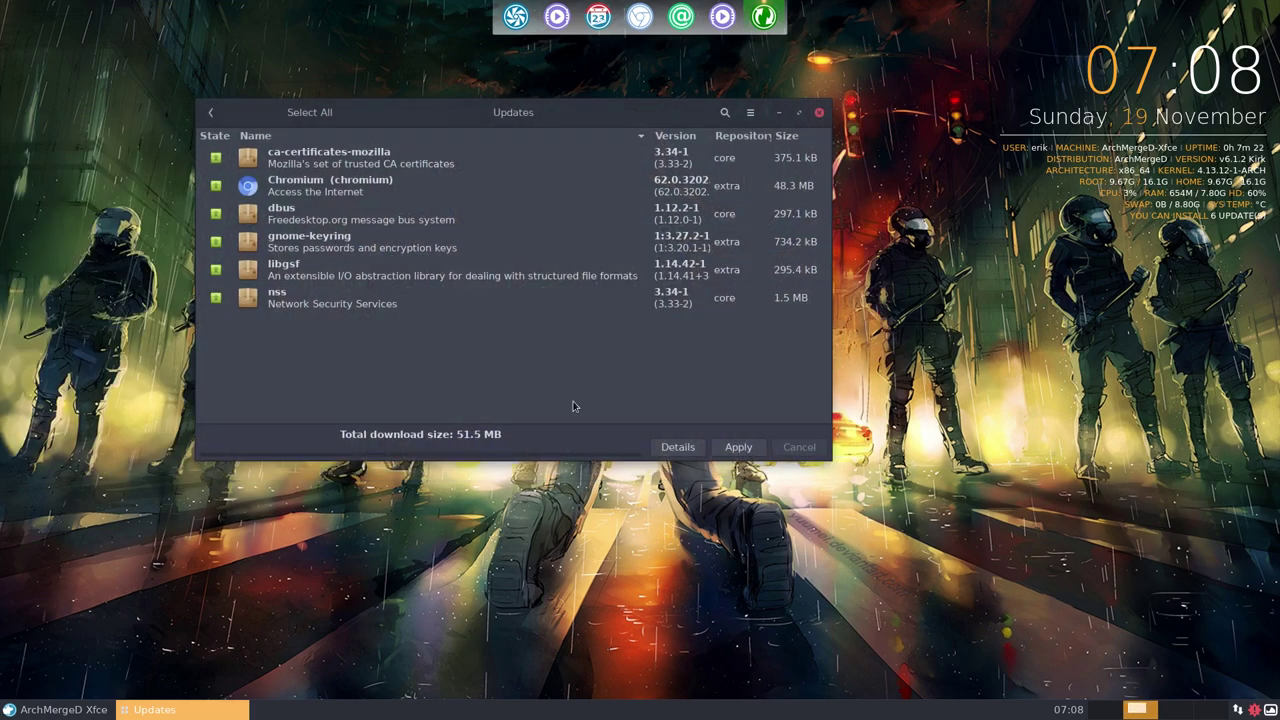
left_click(820, 115)
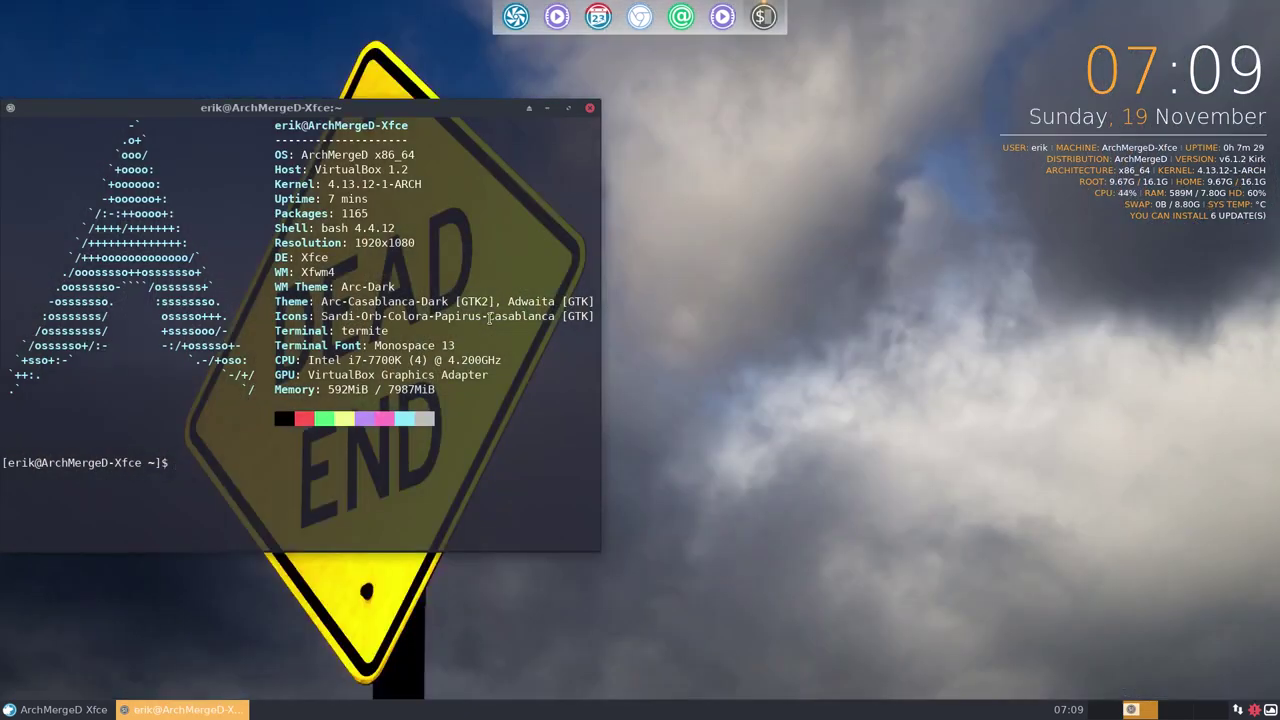
- Move the terminal toward centre and open a second terminal and Thunar with shortcuts
left_click_drag(358, 106, 628, 119)
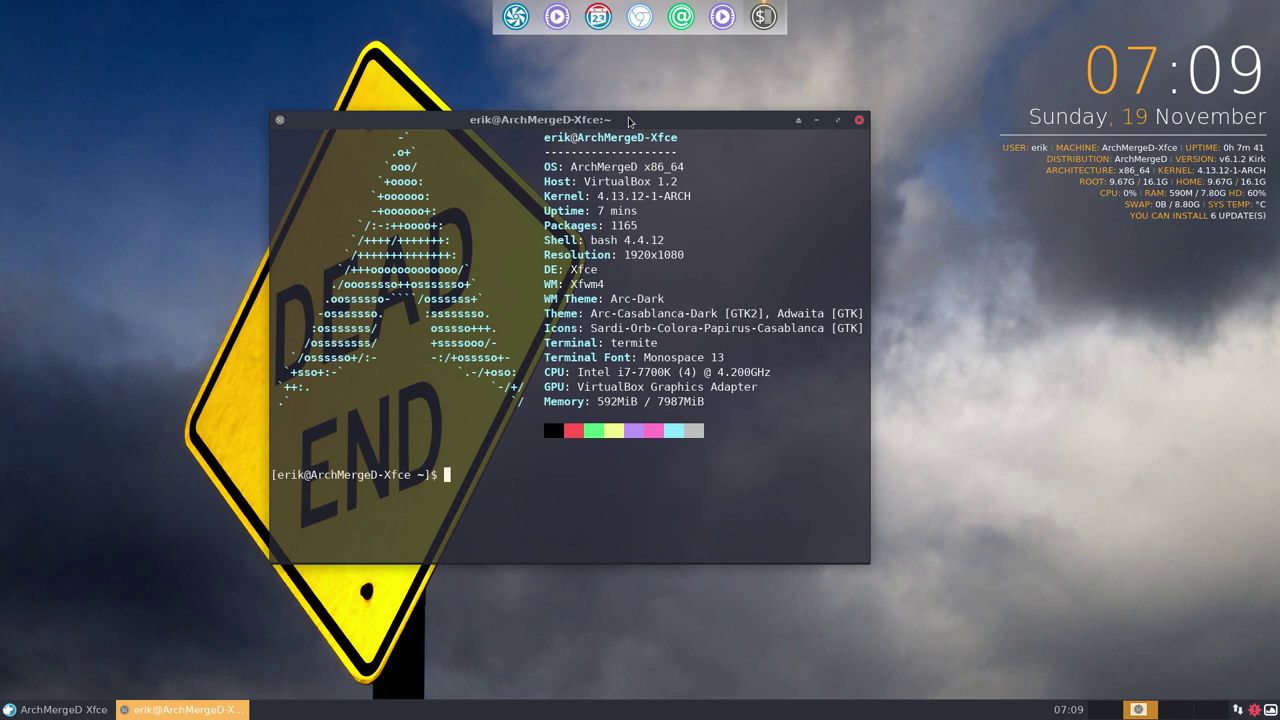
key("super+Return")
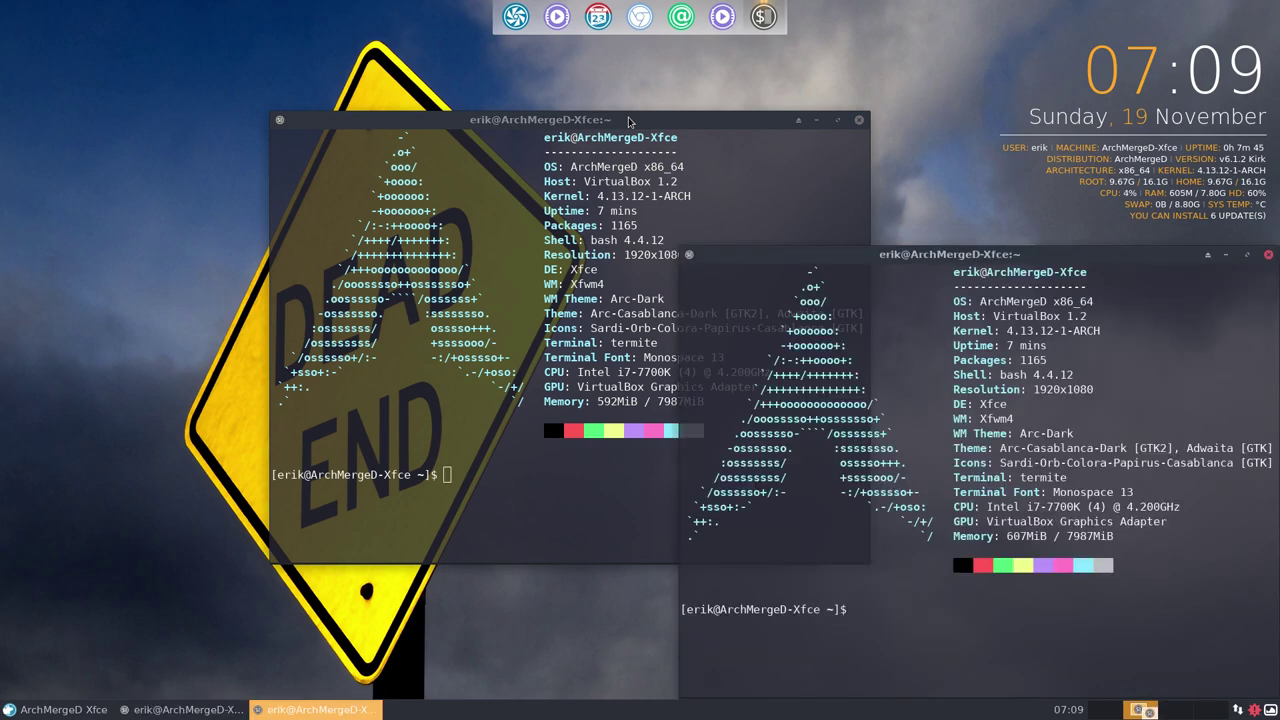
key("super+shift+Return")
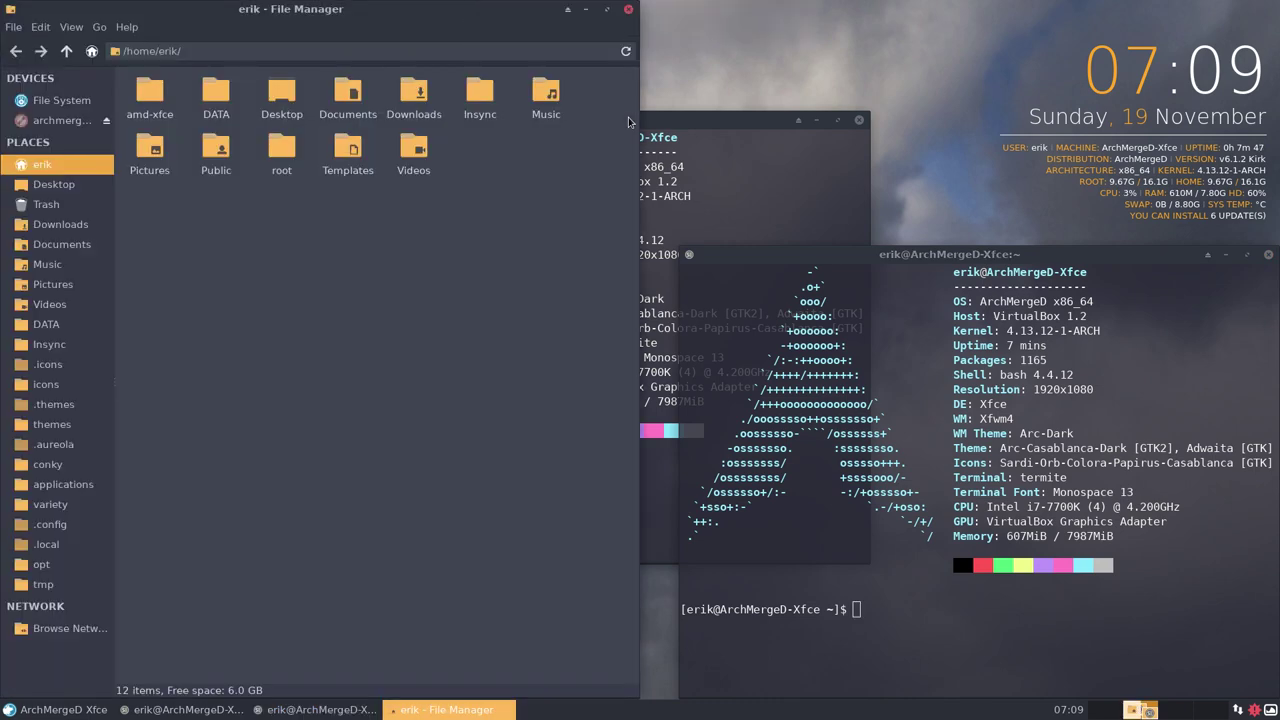
- Close Thunar and the second terminal, then nudge the remaining terminal right and down
left_click(629, 10)
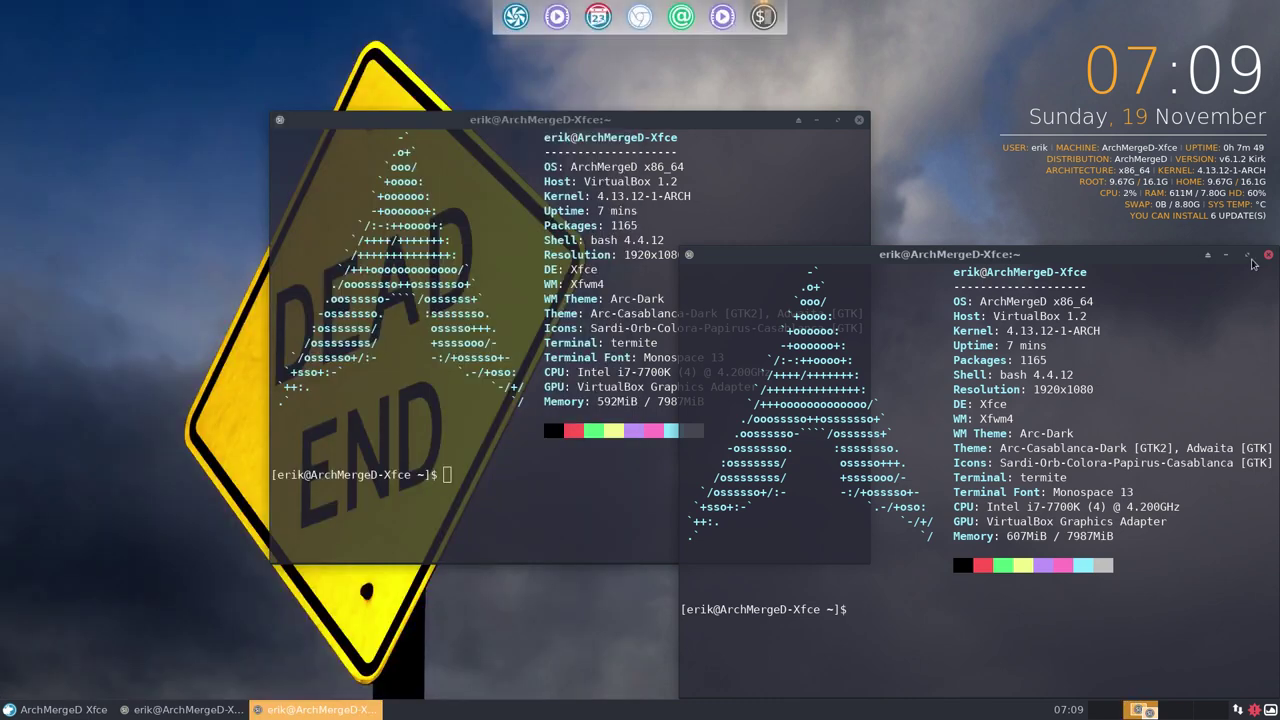
left_click(1268, 256)
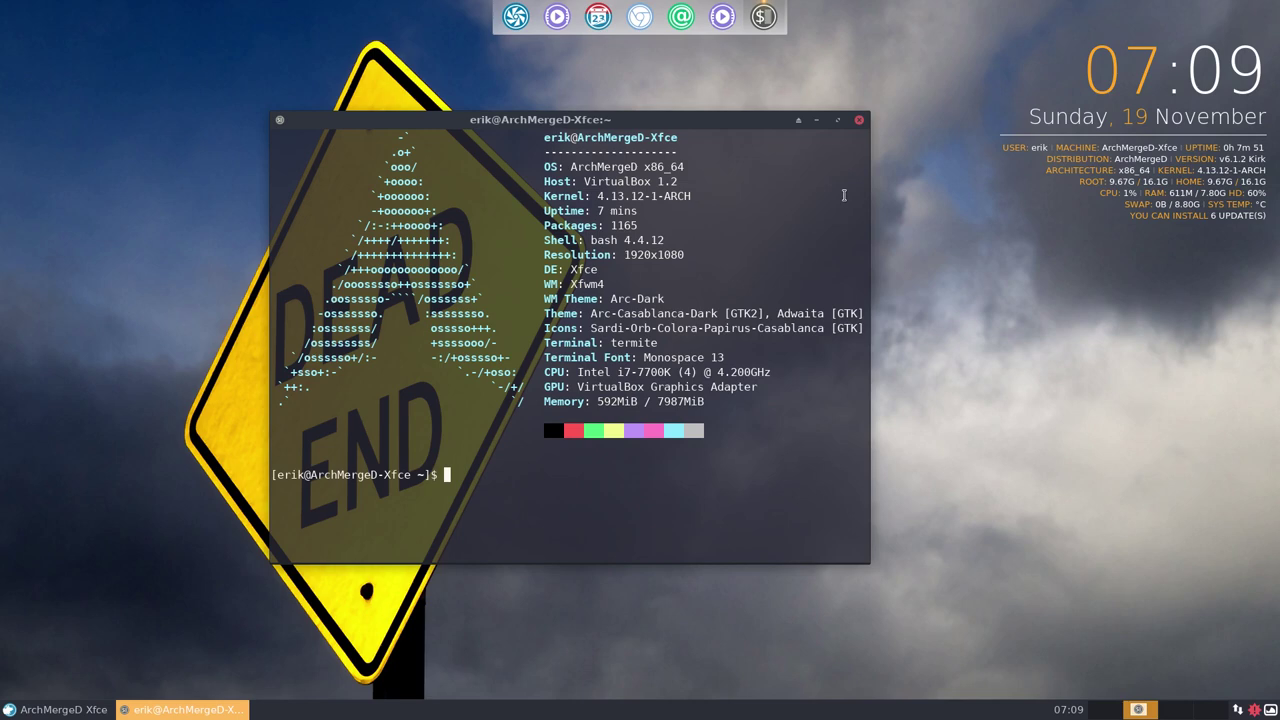
left_click_drag(676, 131, 726, 204)
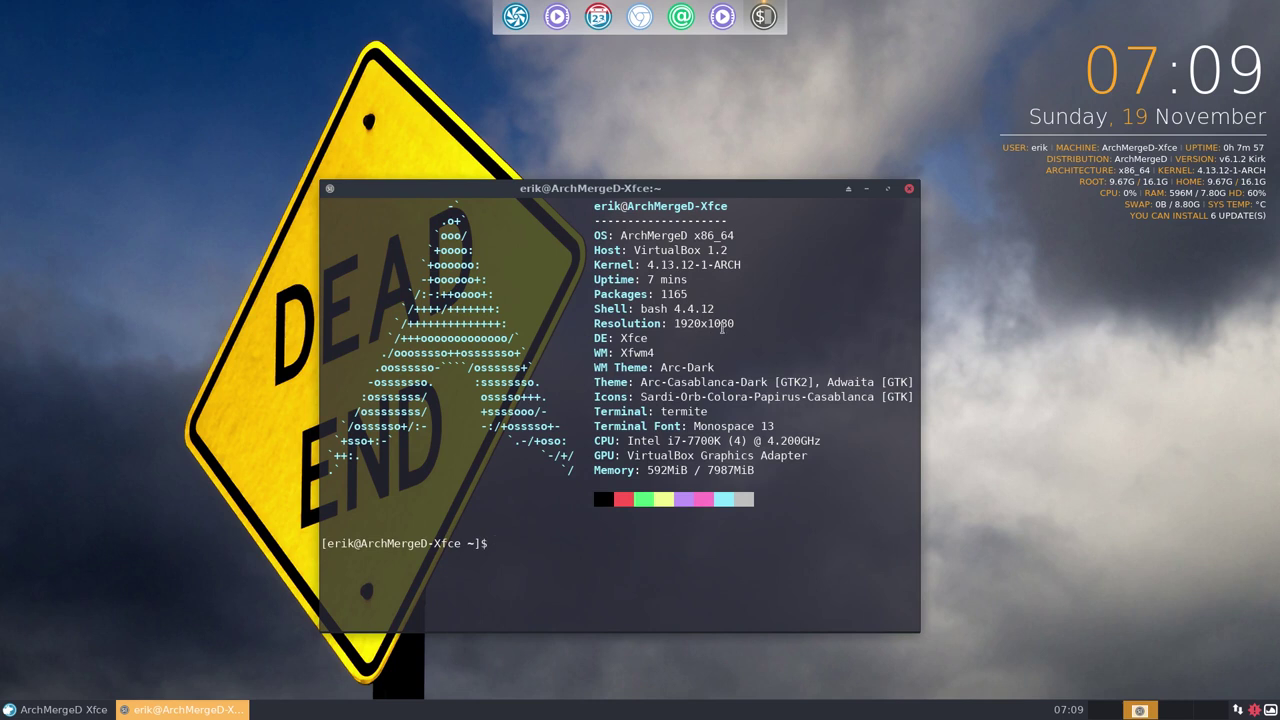
- List the defined shell aliases and pick out the pksyua alias in the output
type("alias")
key("Return")
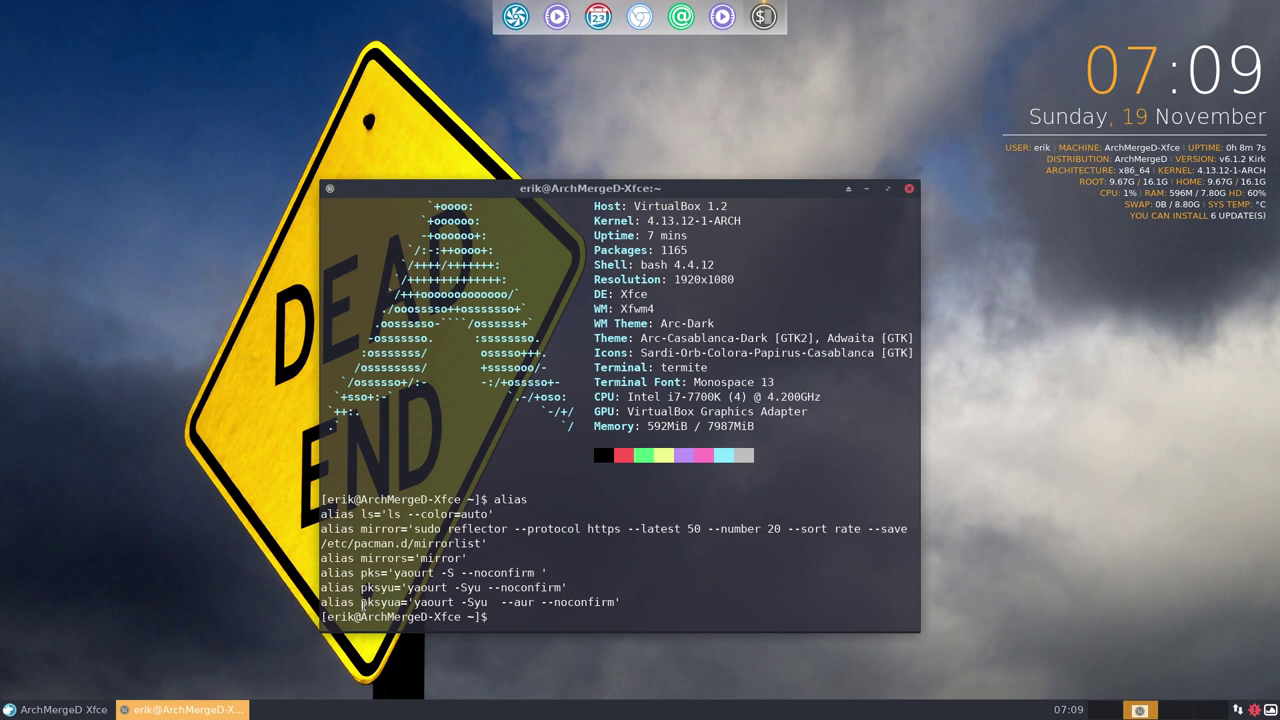
double_click(368, 603)
left_click(531, 617)
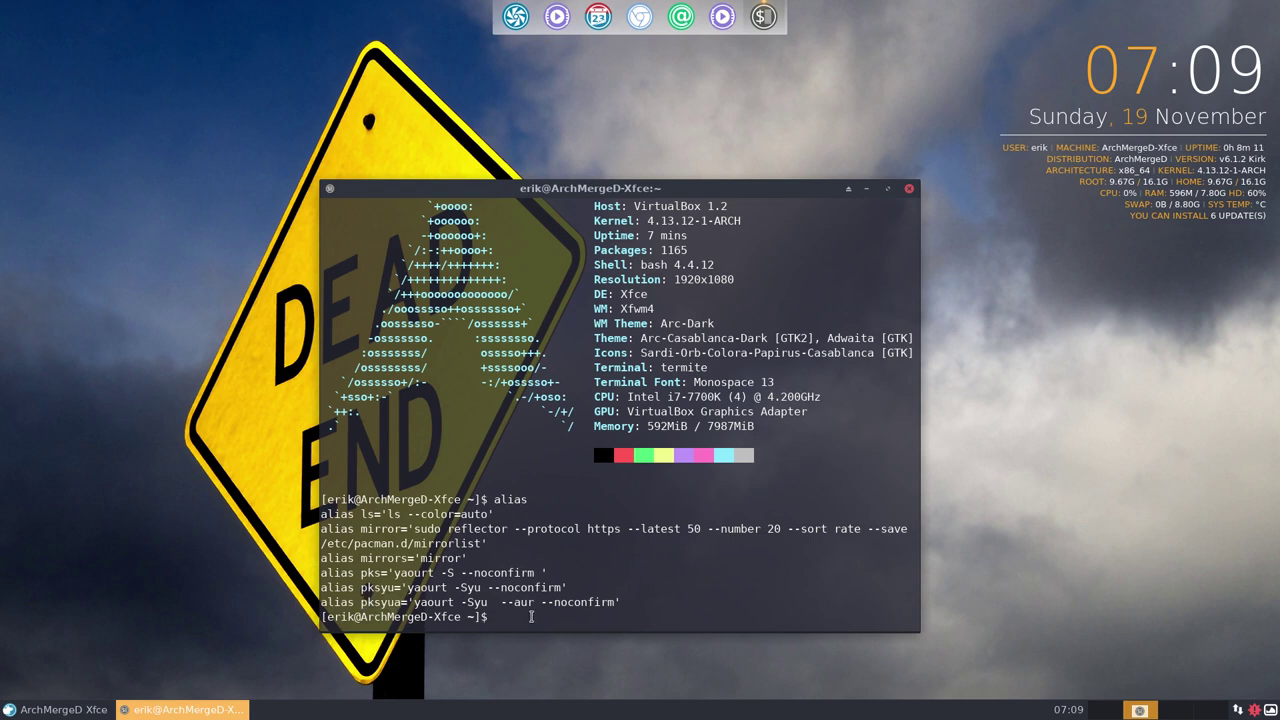
- Run pksyua with the sudo password to upgrade the six packages, then close the terminal
type("pksyua")
key("Return")
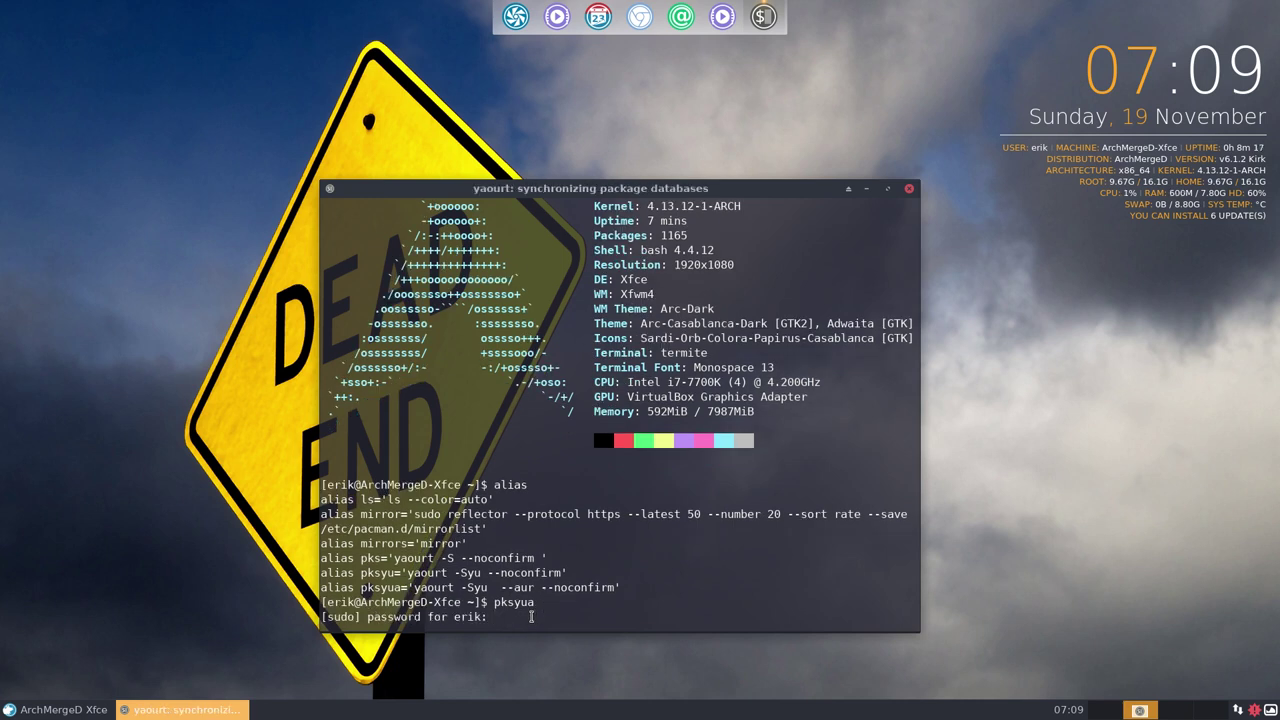
key("Return")
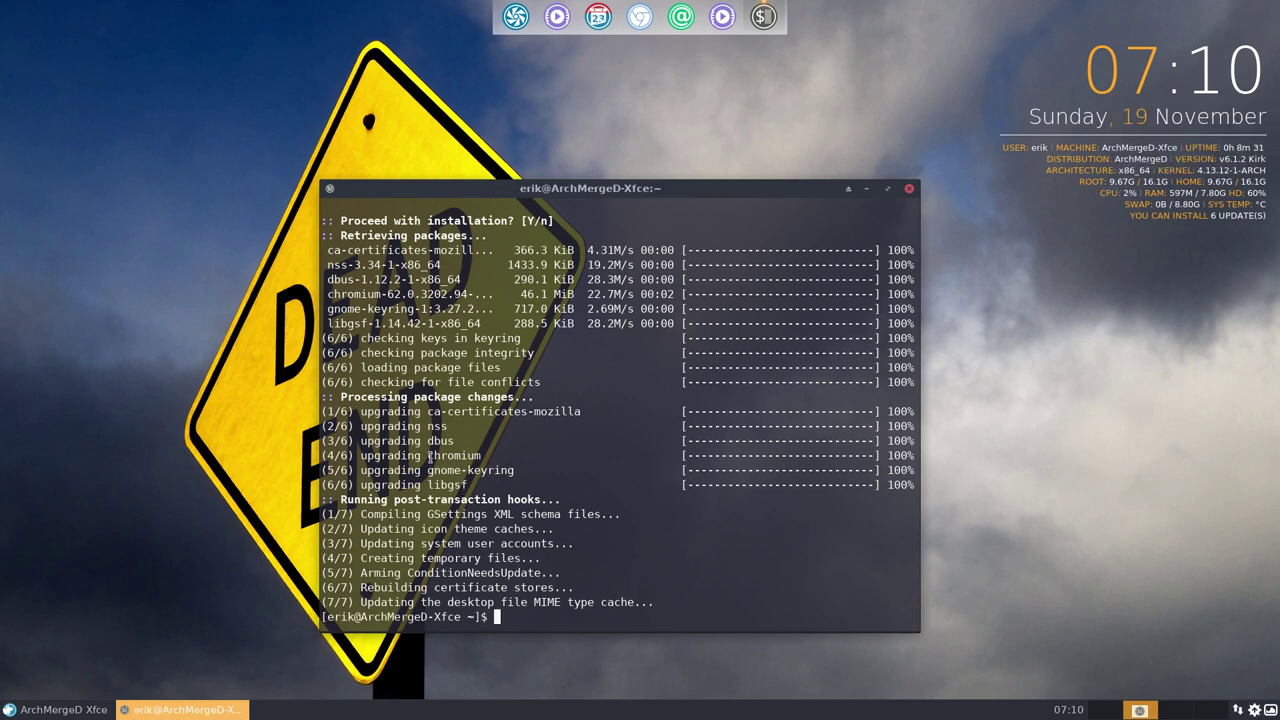
left_click_drag(428, 455, 507, 456)
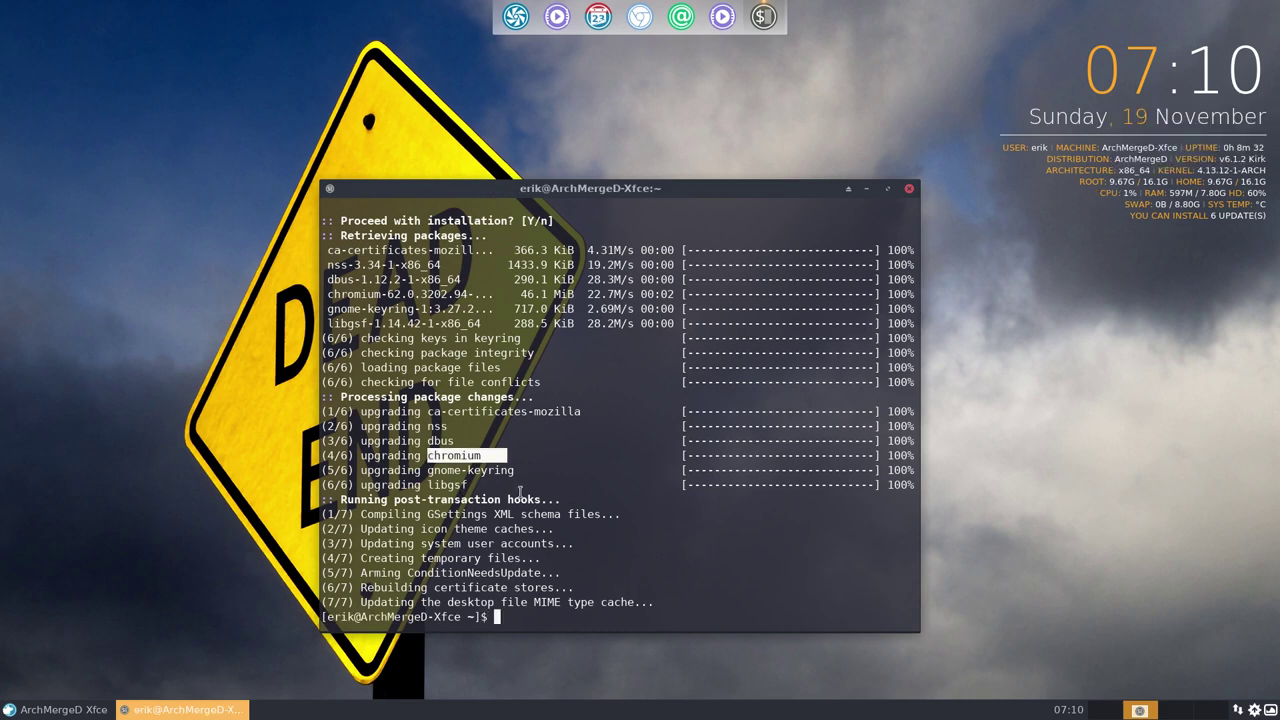
left_click(910, 190)
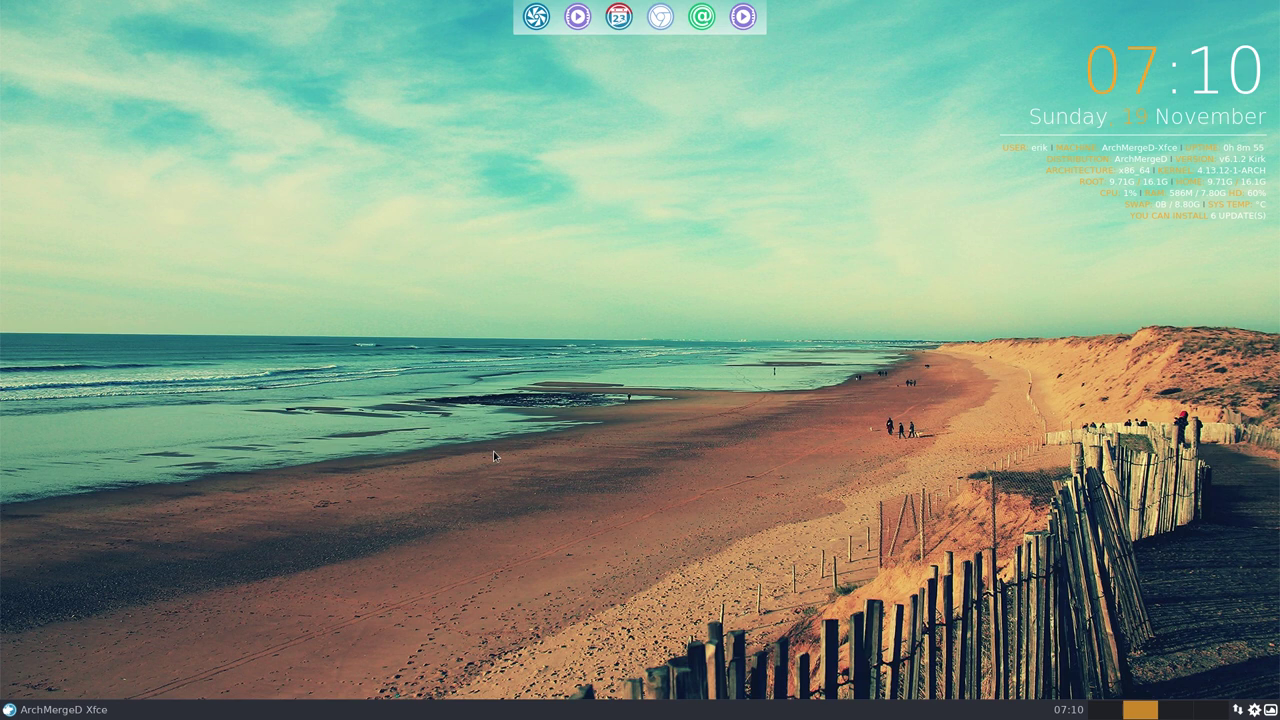
- Open the Whisker applications menu from the ArchMergeD Xfce panel button
left_click(62, 709)
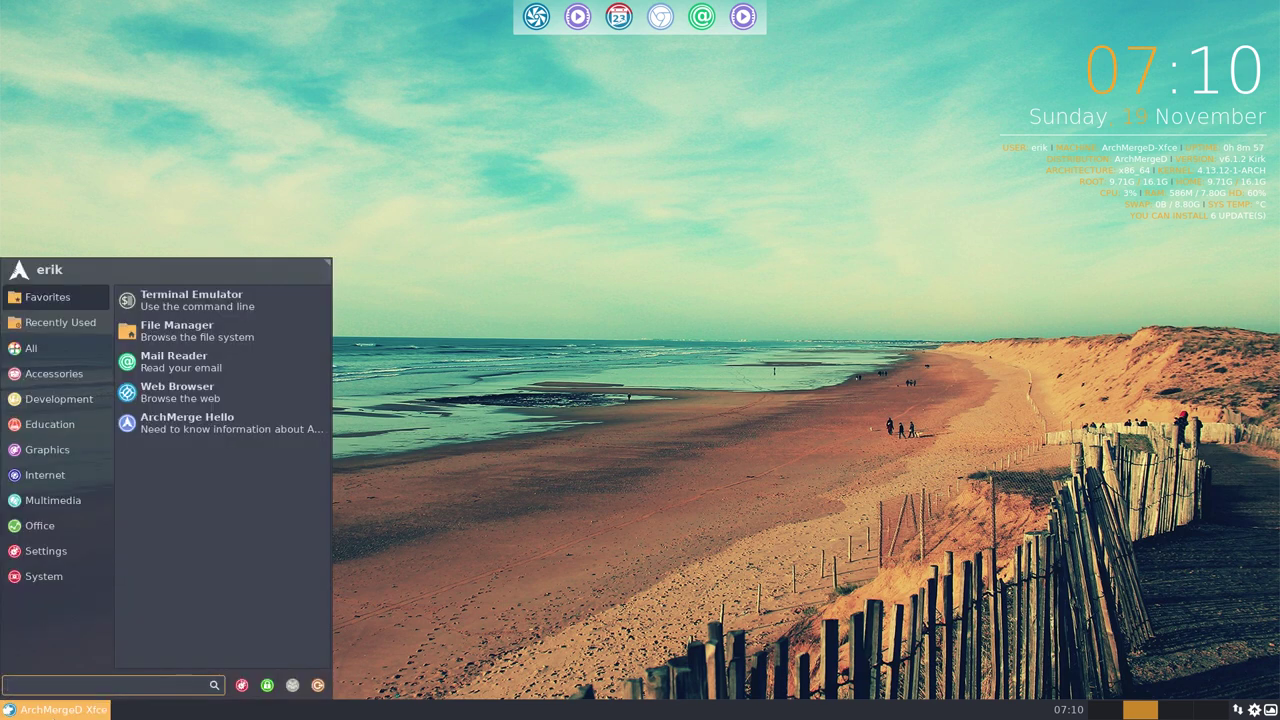